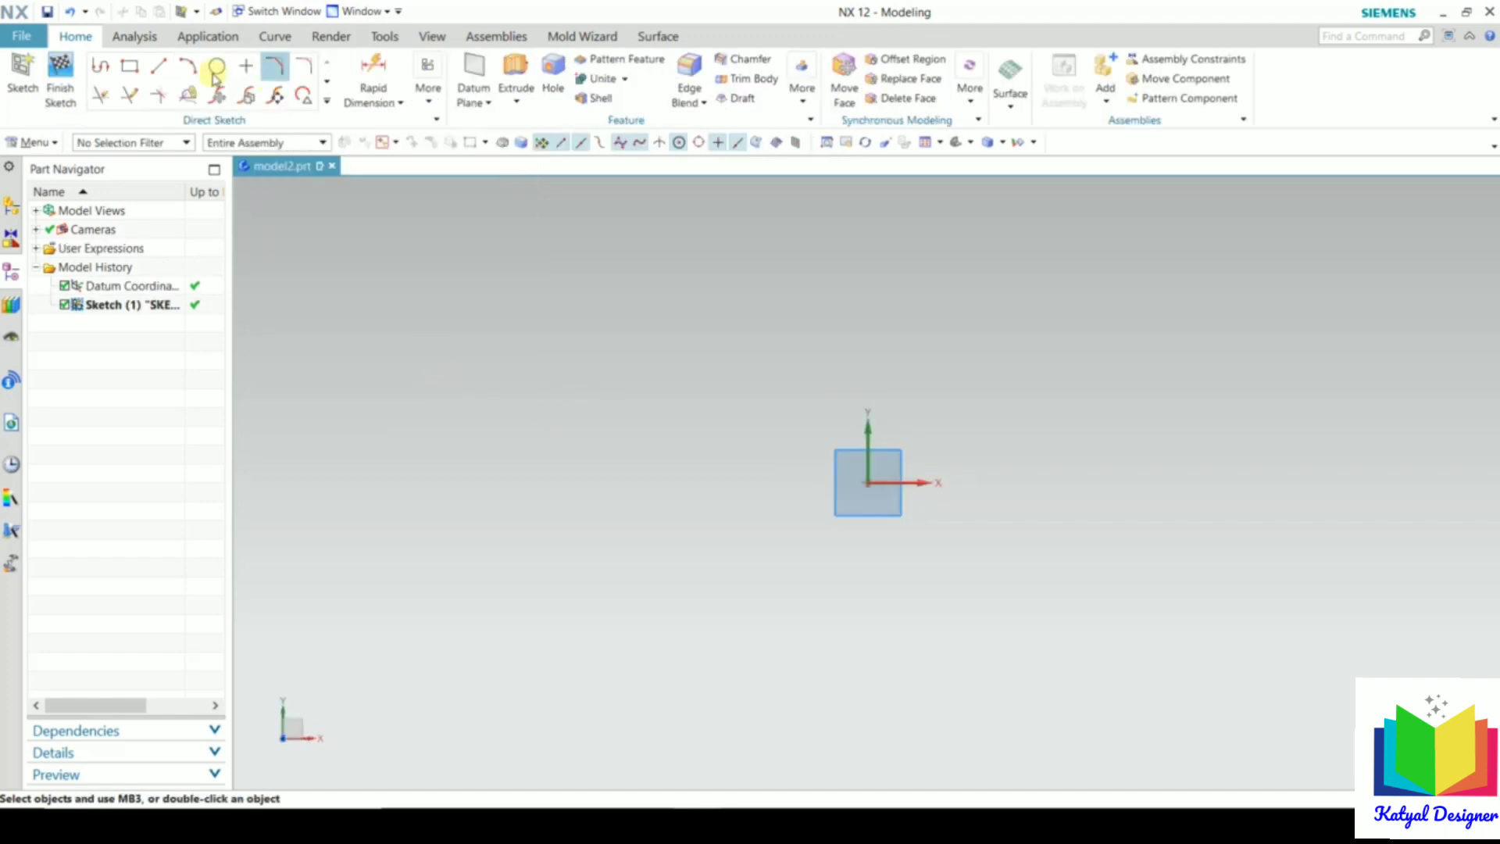
Sketch a rectangle from its center at the sketch origin, about 186 wide and 104 high
left_click(138, 69)
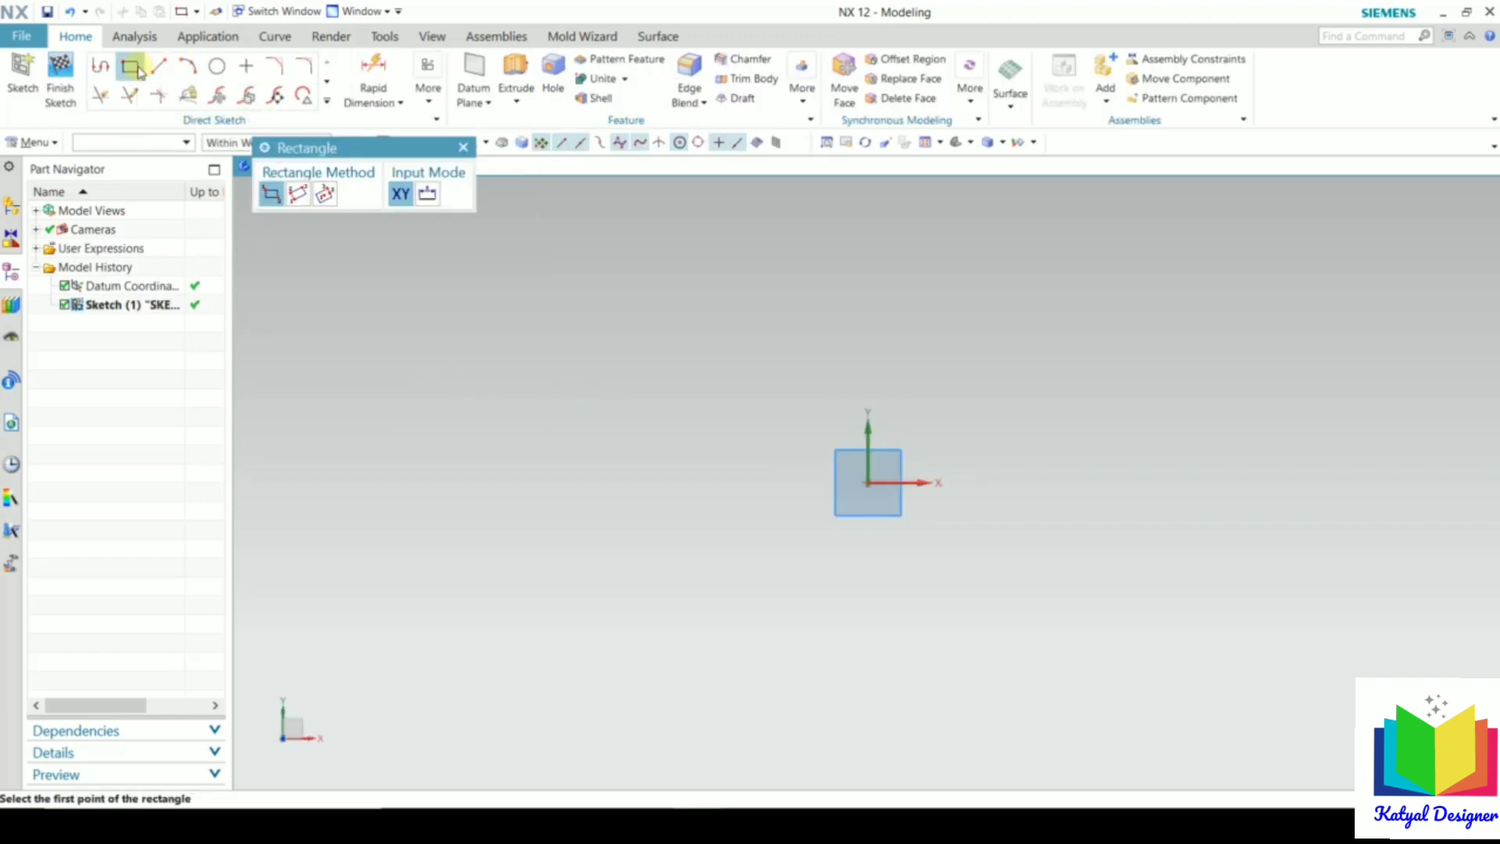
left_click(325, 196)
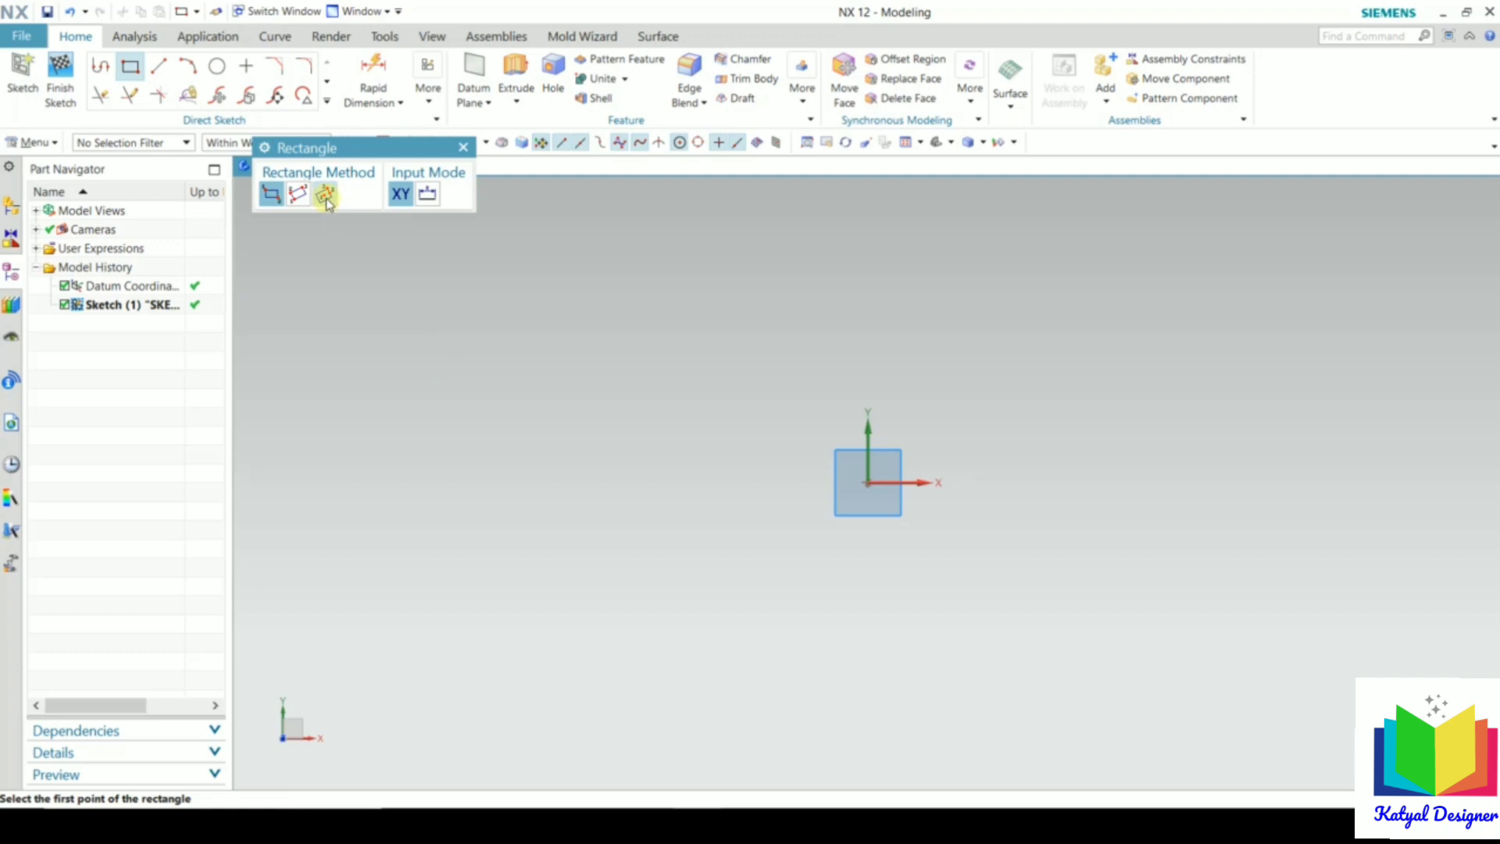
left_click(868, 477)
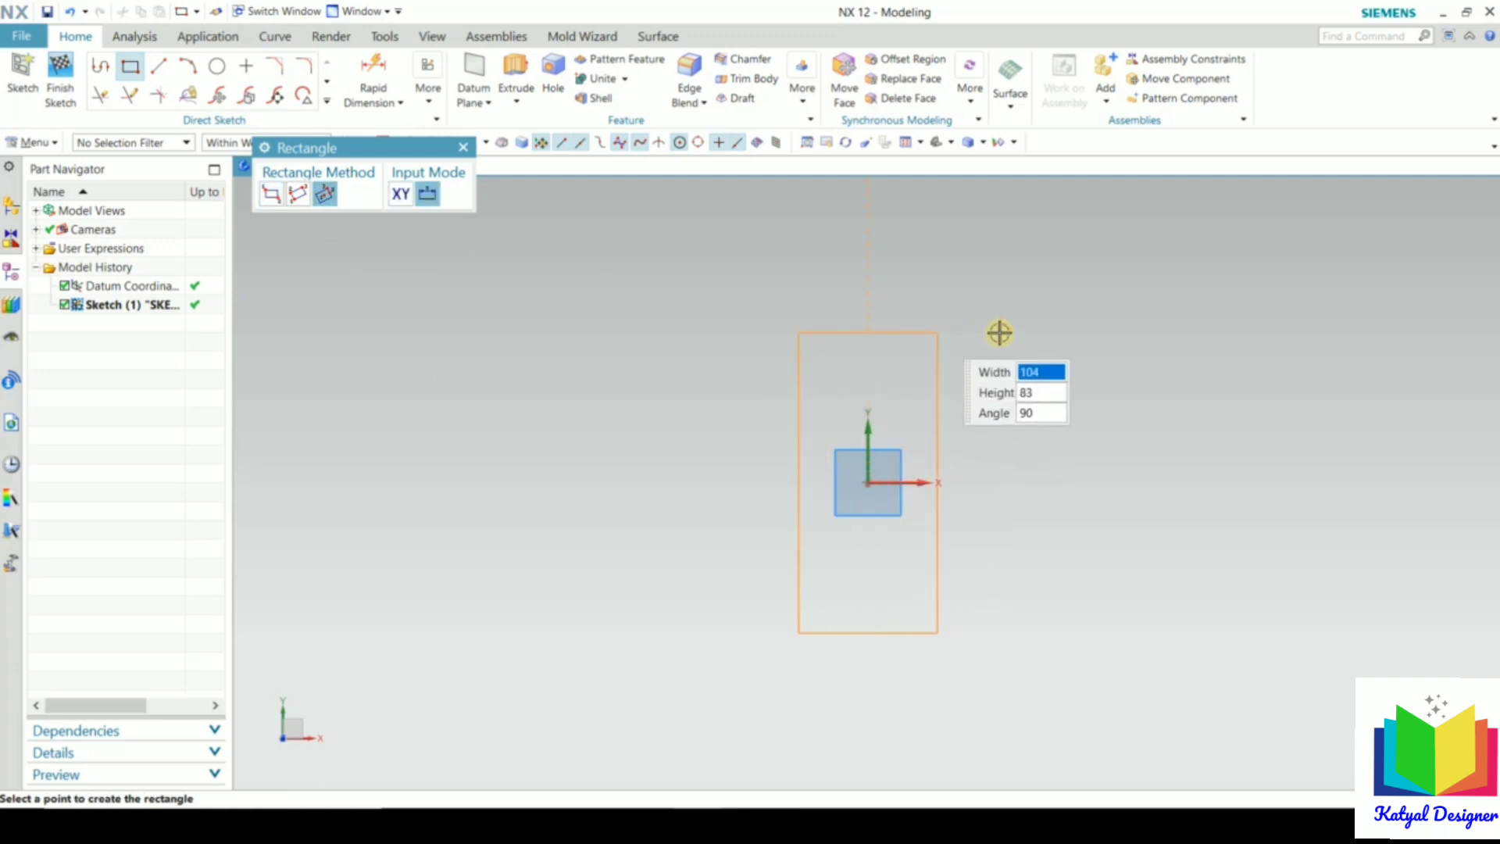
left_click(1136, 333)
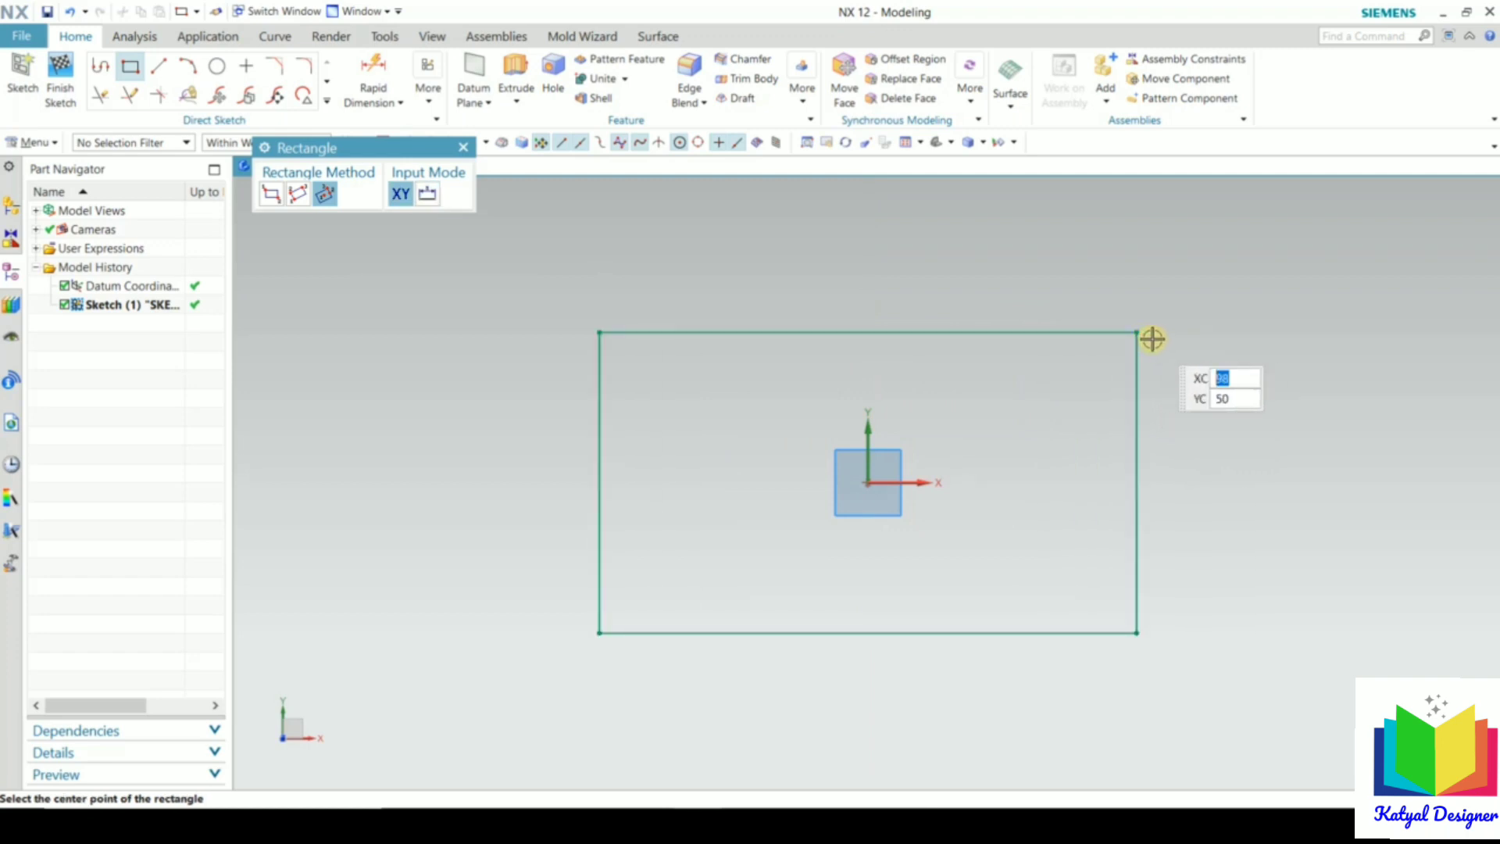
key("Escape")
Turn on the display of sketch auto dimensions and stretch the rectangle by its vertical edge to about 208.6 by 142
left_click(435, 104)
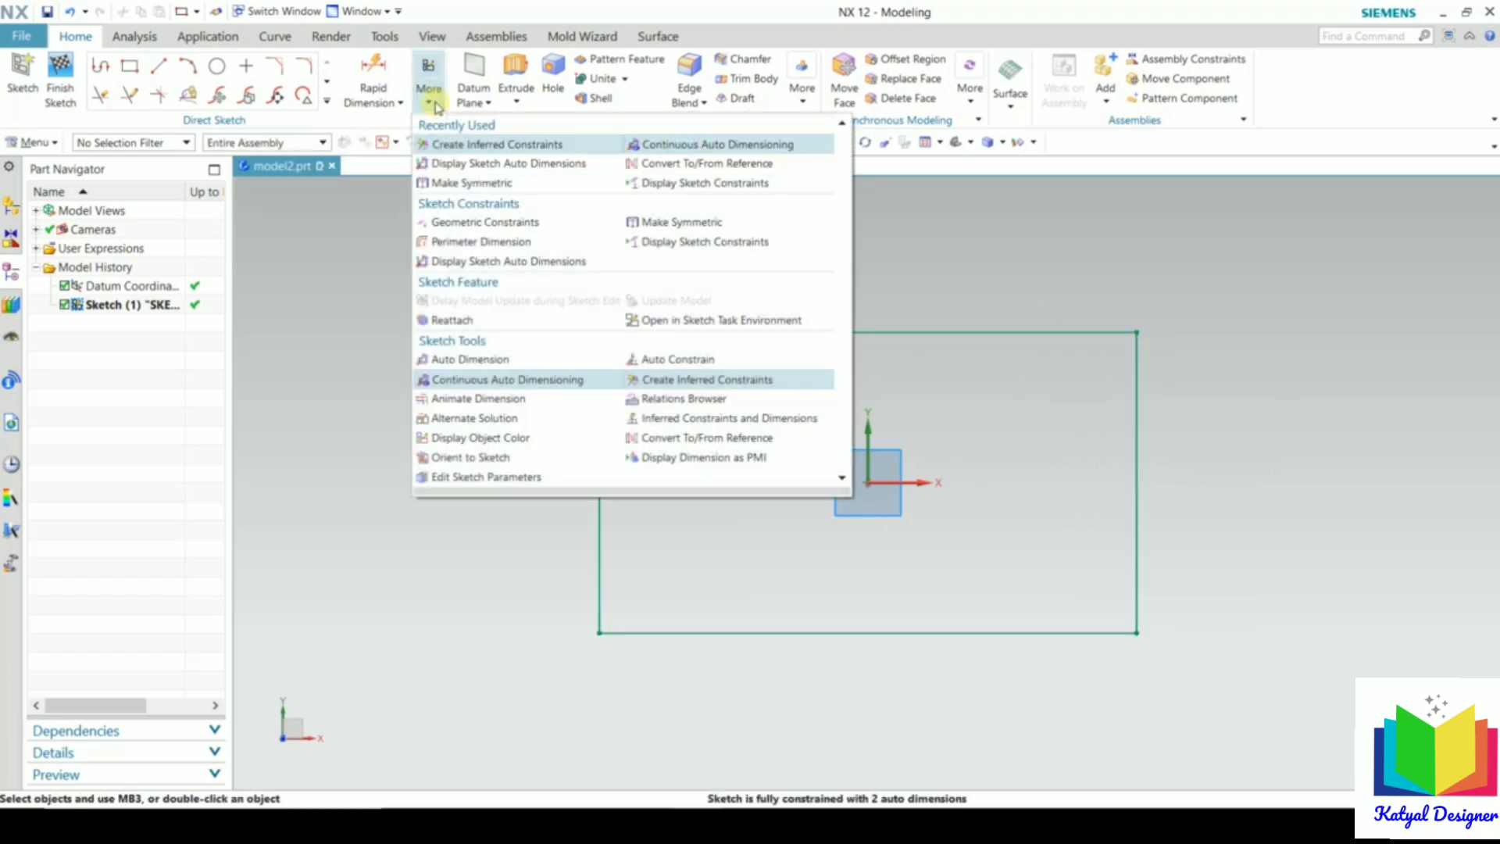
left_click(528, 163)
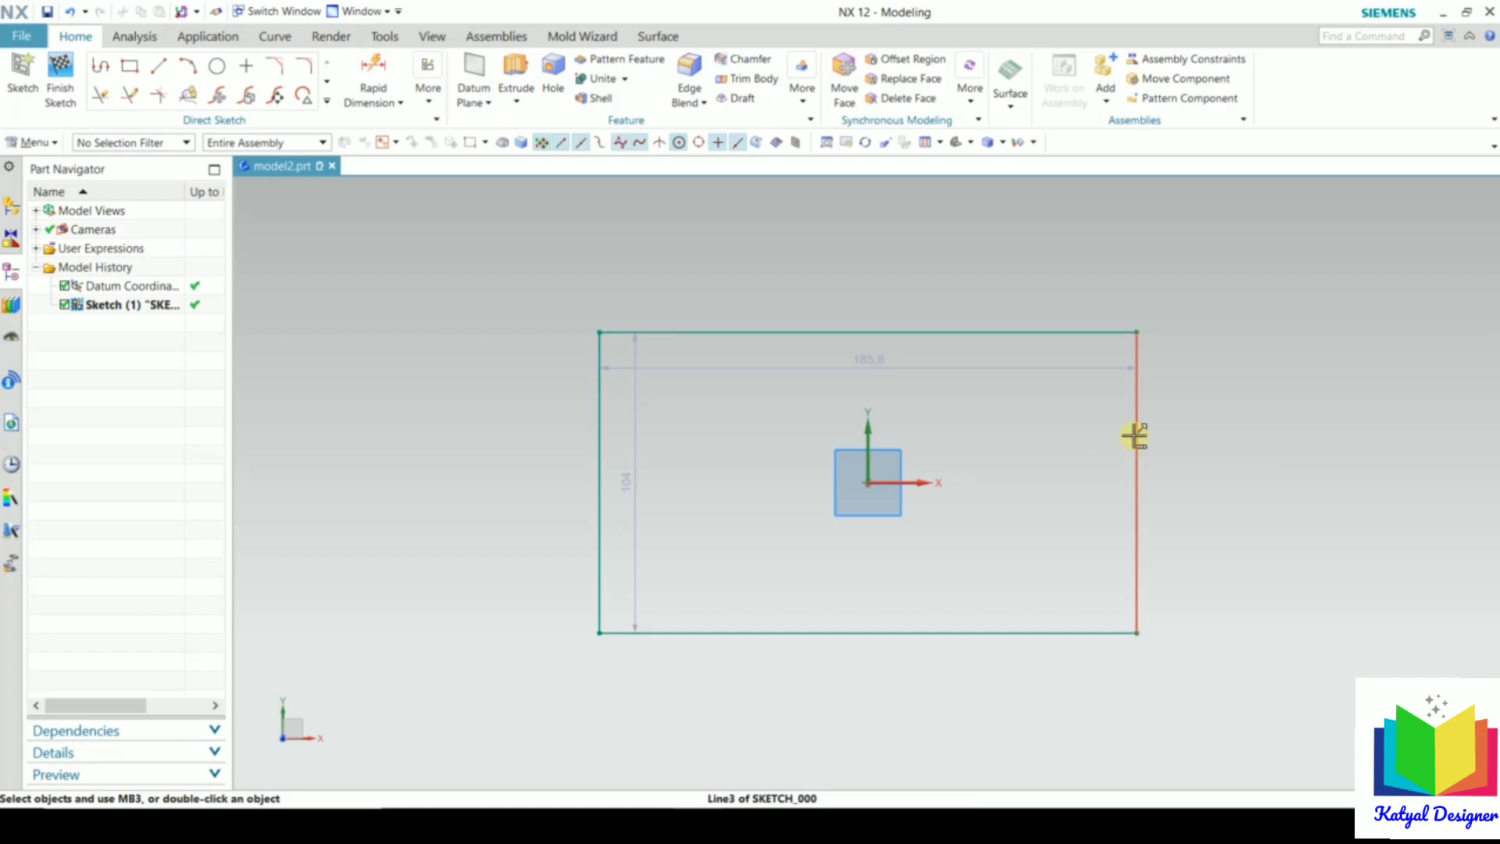
mouse_move(1135, 435)
left_mouse_down()
mouse_move(1216, 388)
mouse_move(1198, 529)
mouse_move(1221, 490)
mouse_move(1273, 466)
mouse_move(1086, 511)
mouse_move(1167, 491)
left_mouse_up()
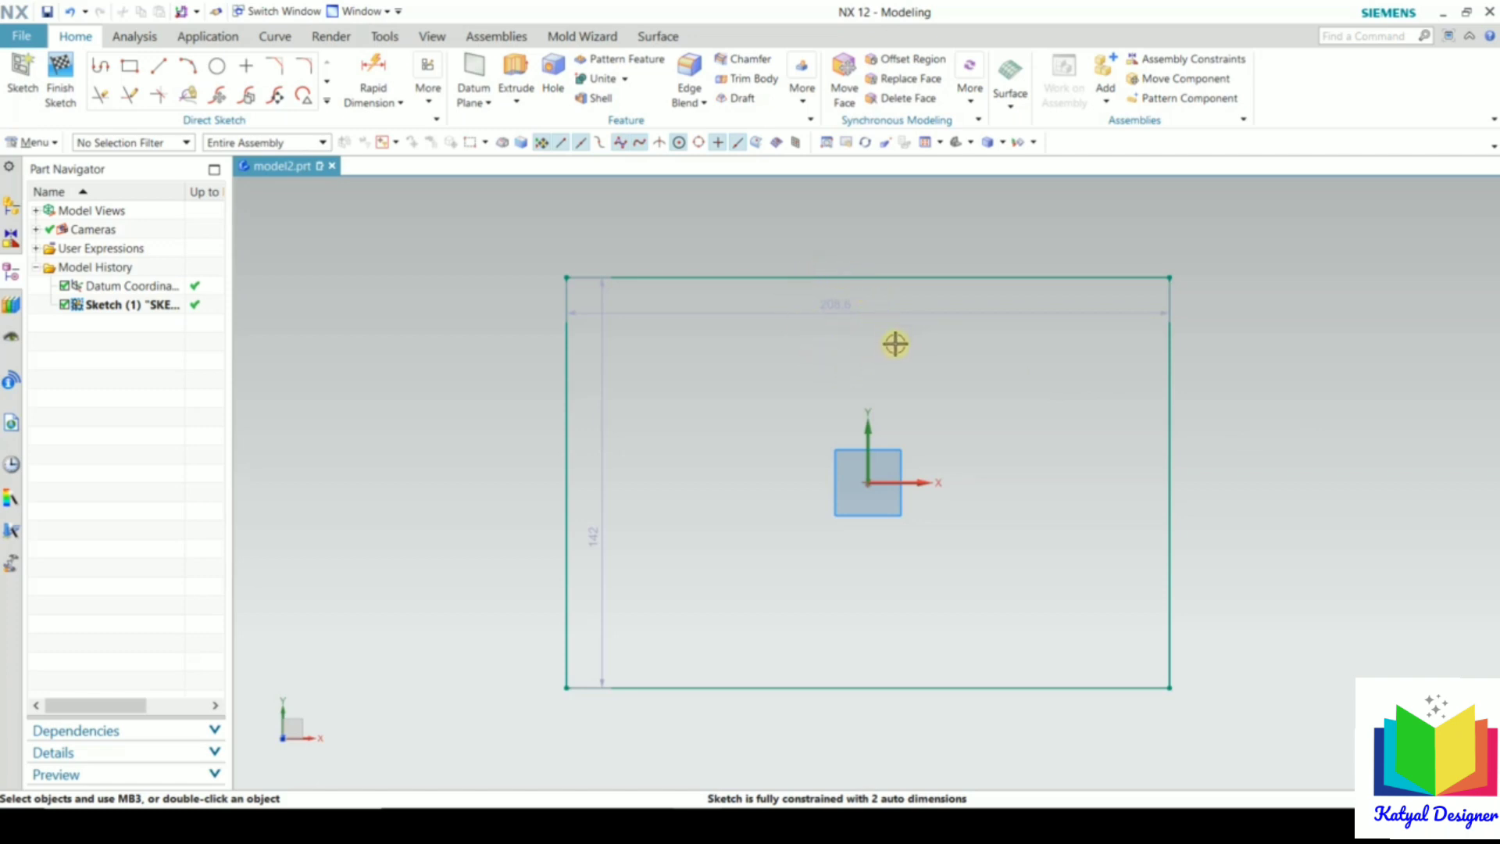
Set the rectangle's horizontal dimension to 200
double_click(842, 306)
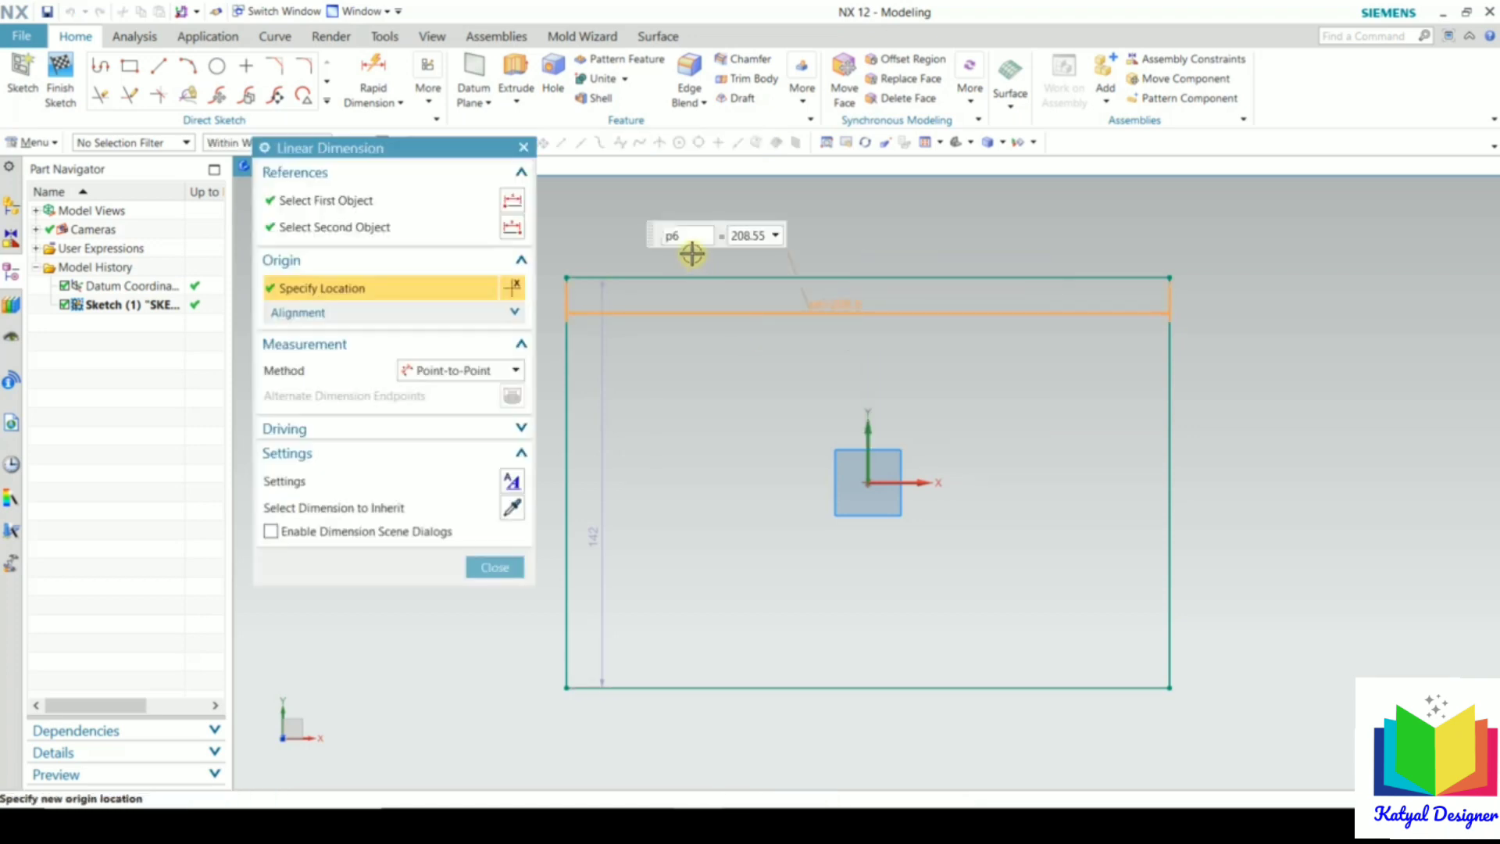
left_click(746, 235)
type("200")
key("Return")
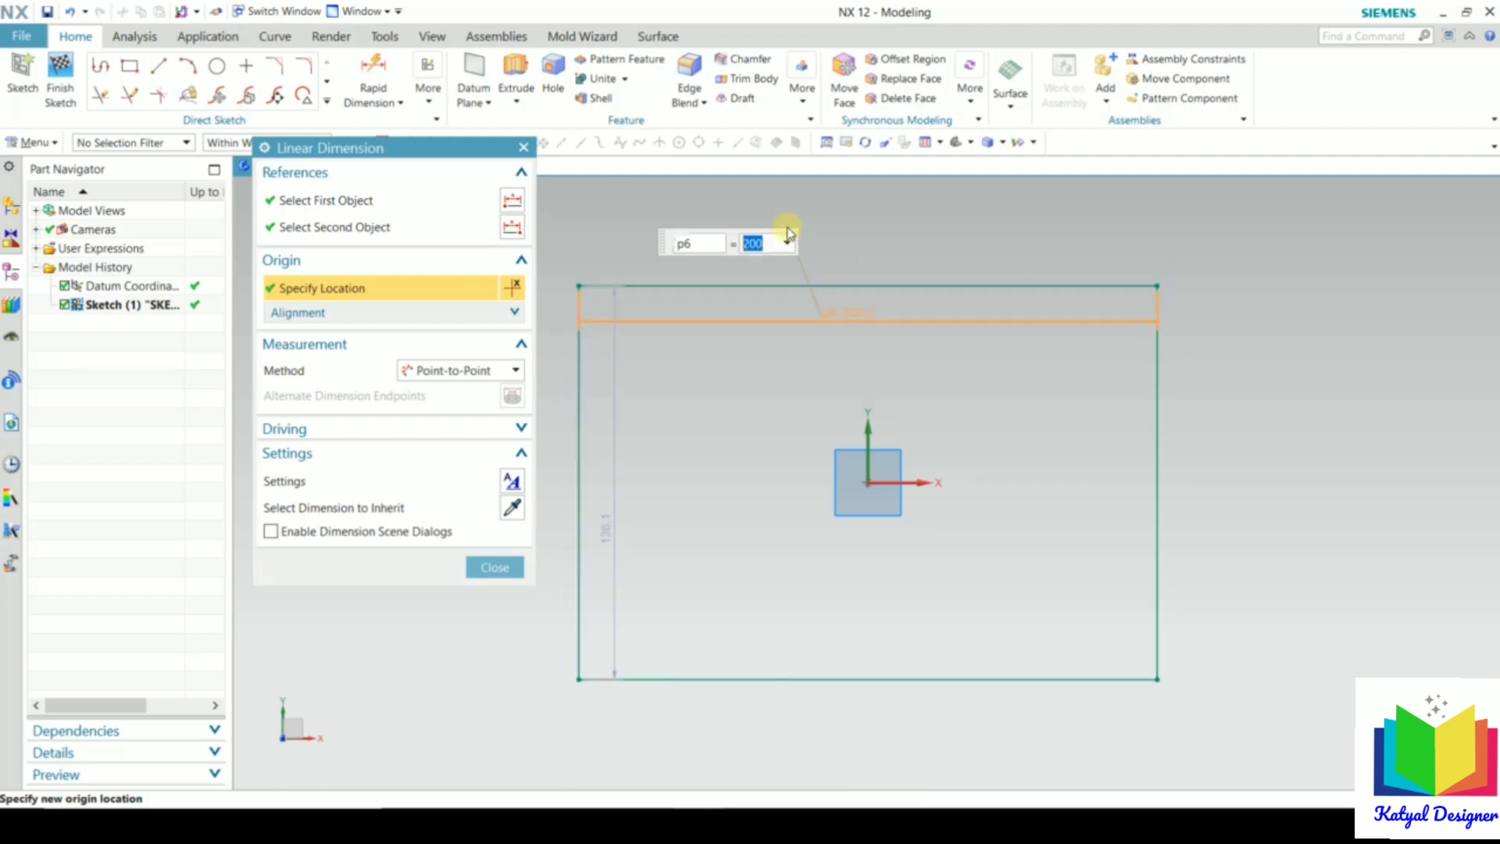
left_click(499, 568)
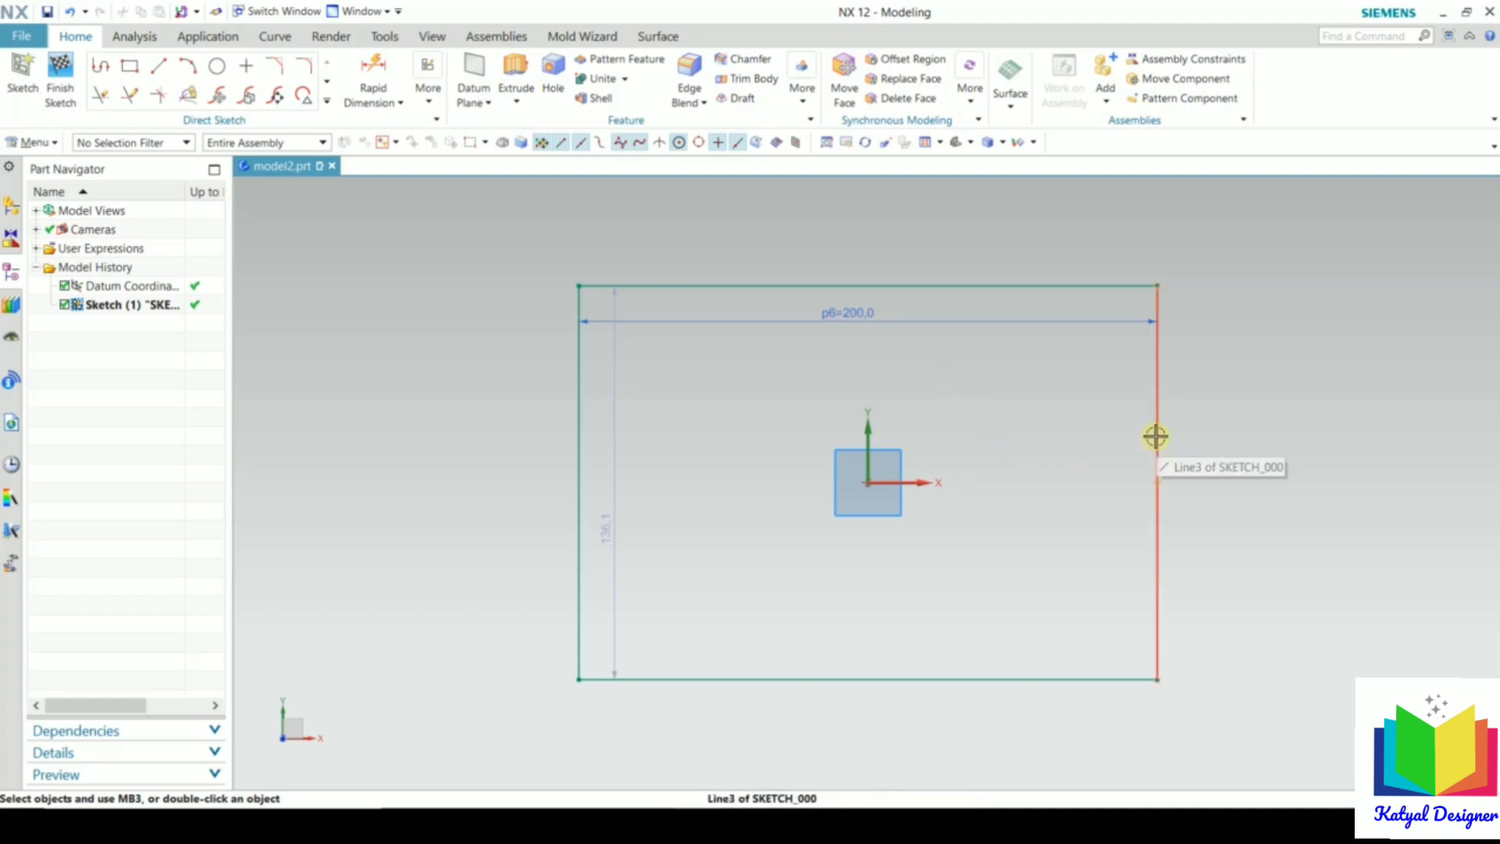
Reshape the rectangle by pulling its vertical edge, and set its vertical dimension to 100
left_click_drag(1157, 436, 1184, 403)
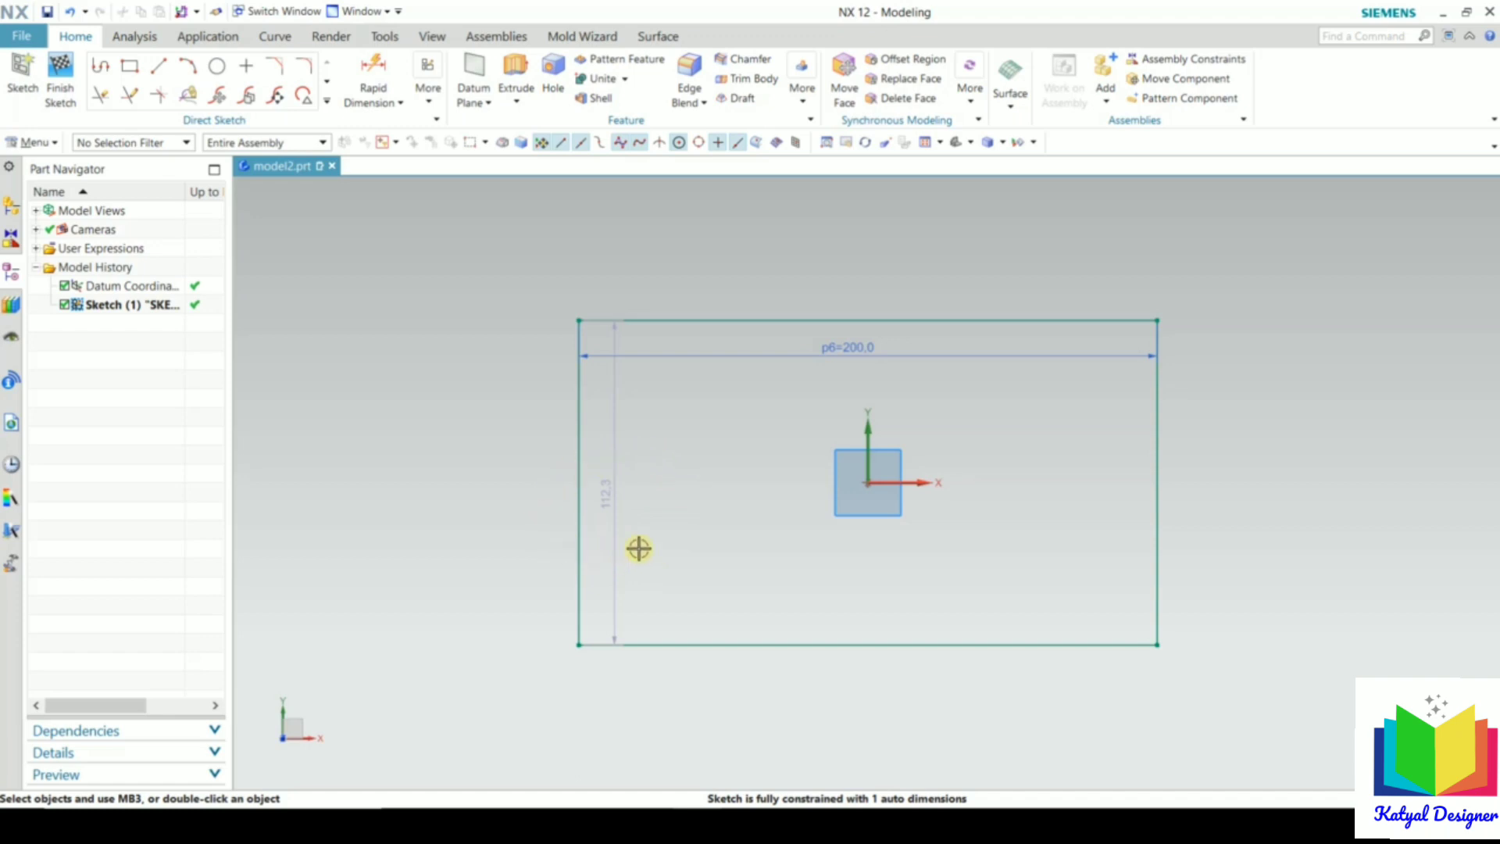
double_click(608, 498)
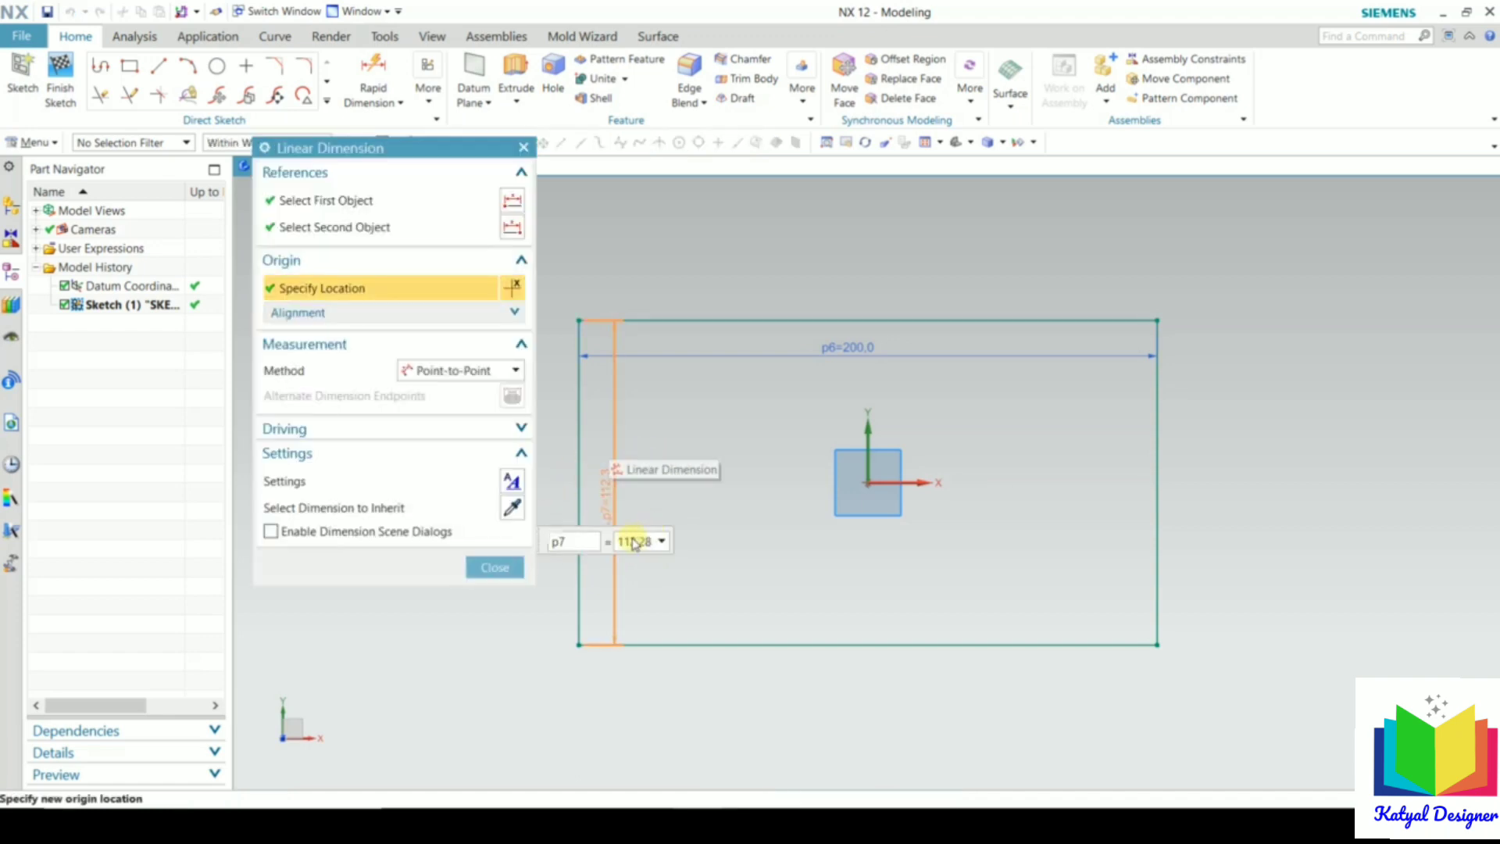
left_click(621, 544)
type("100")
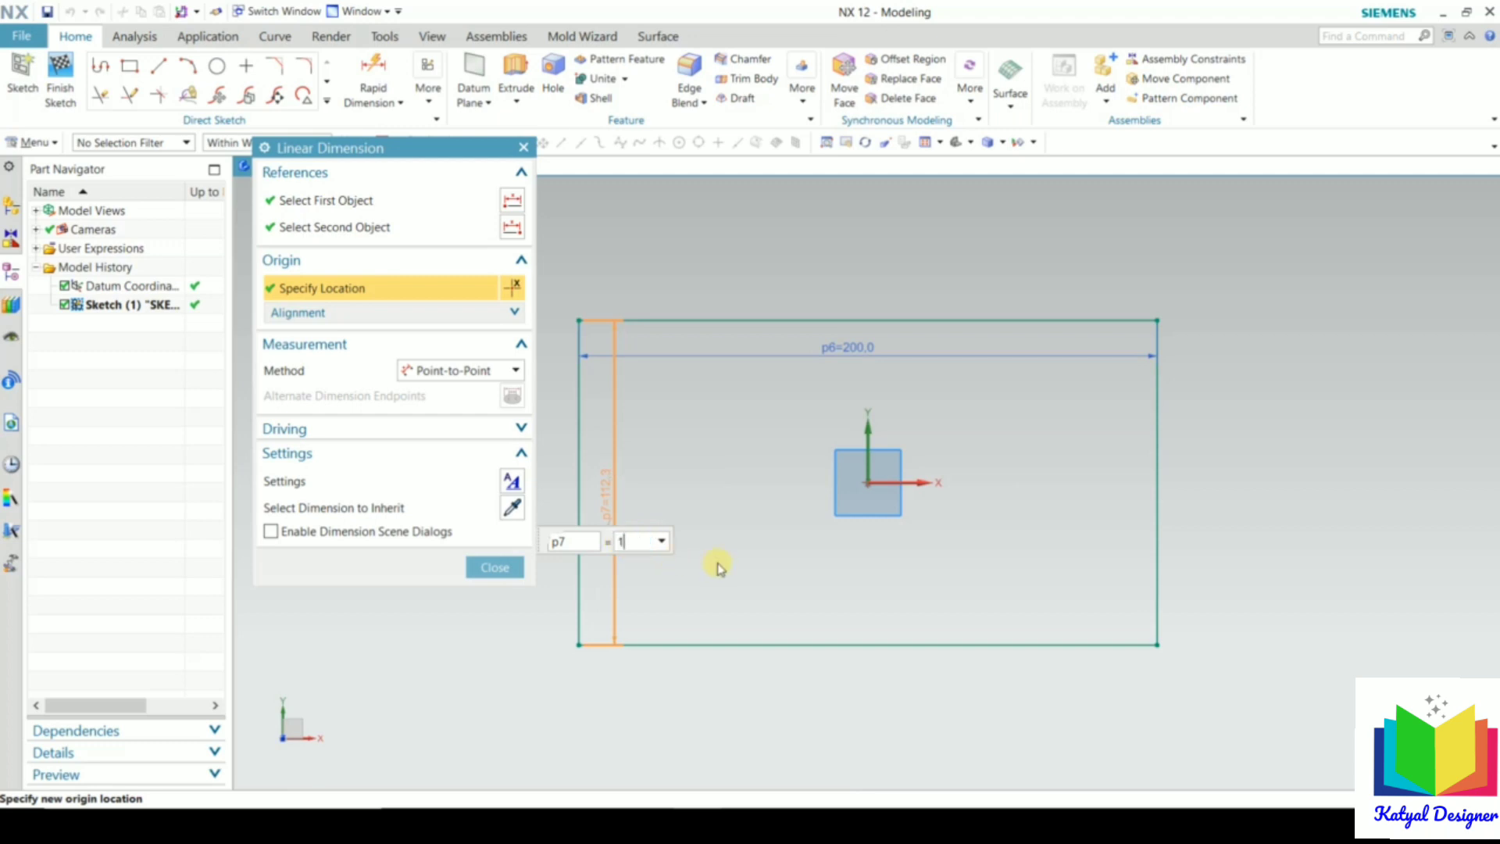
key("Return")
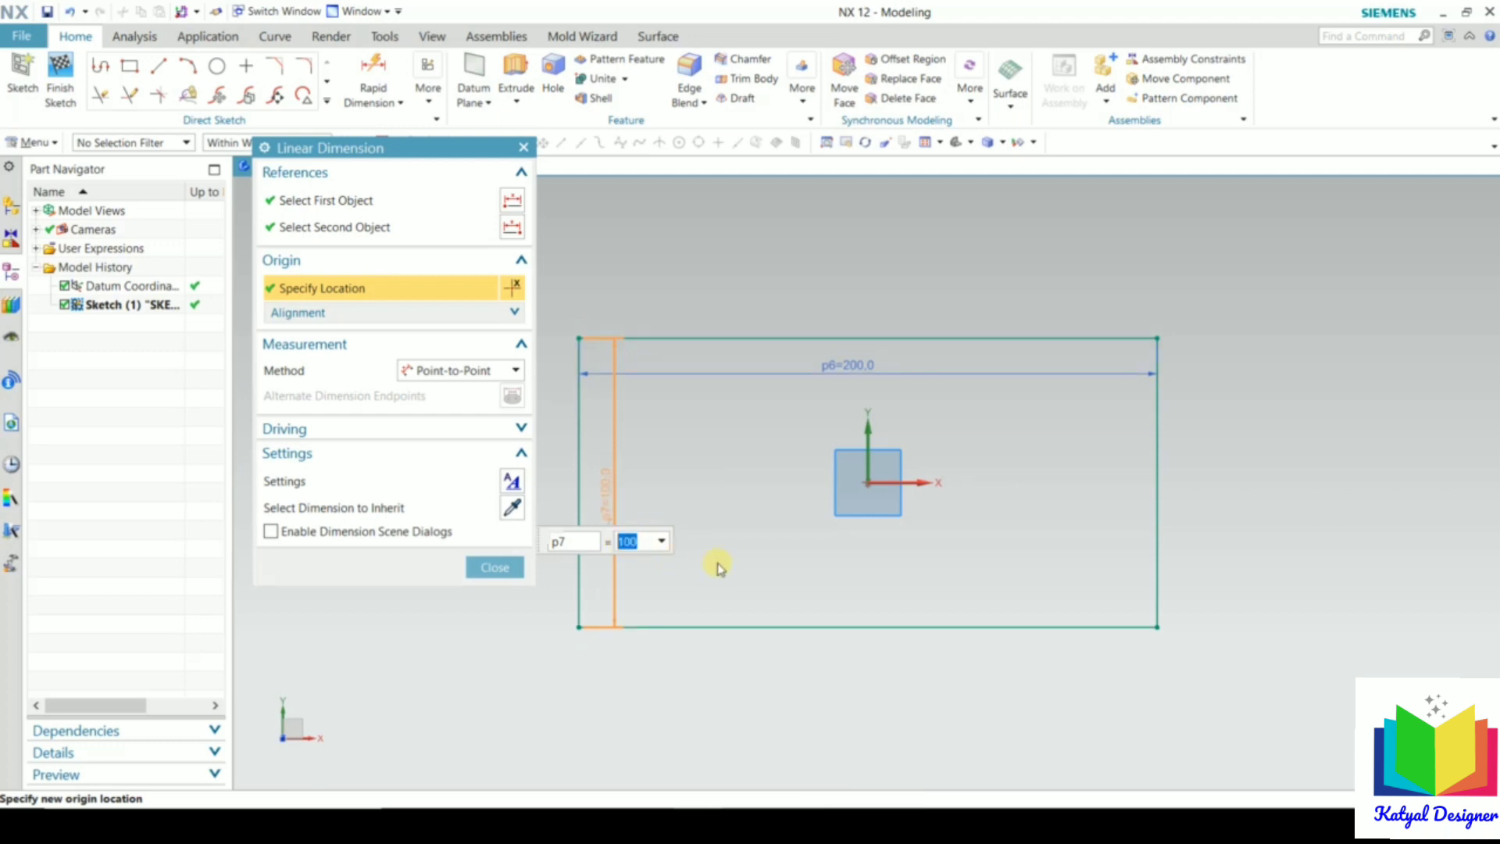
left_click(495, 568)
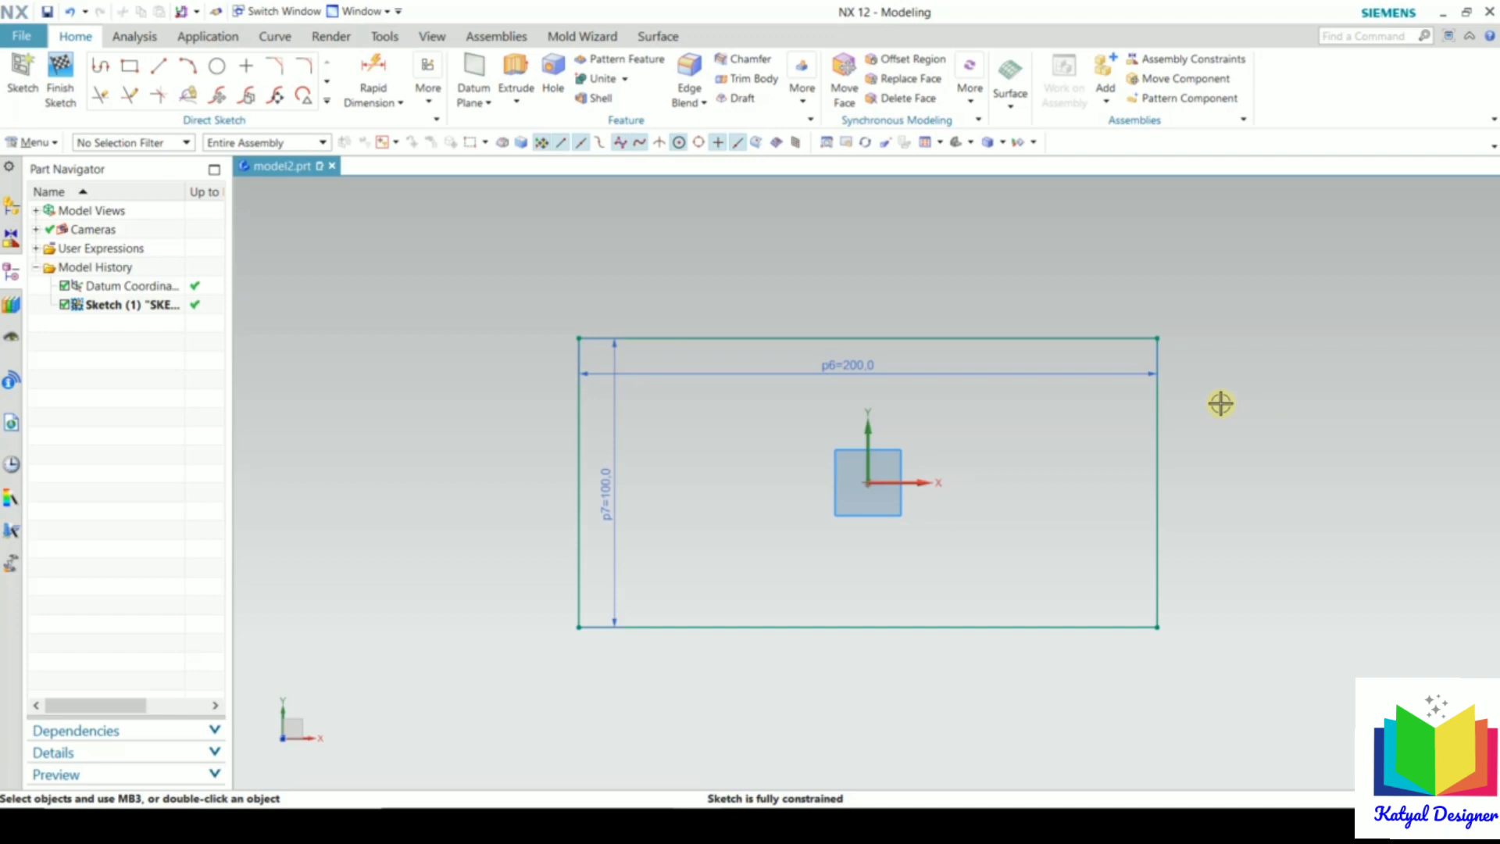
Remove all four sides of the rectangle from the sketch with Quick Trim
left_click(101, 97)
left_click(650, 340)
left_click(101, 96)
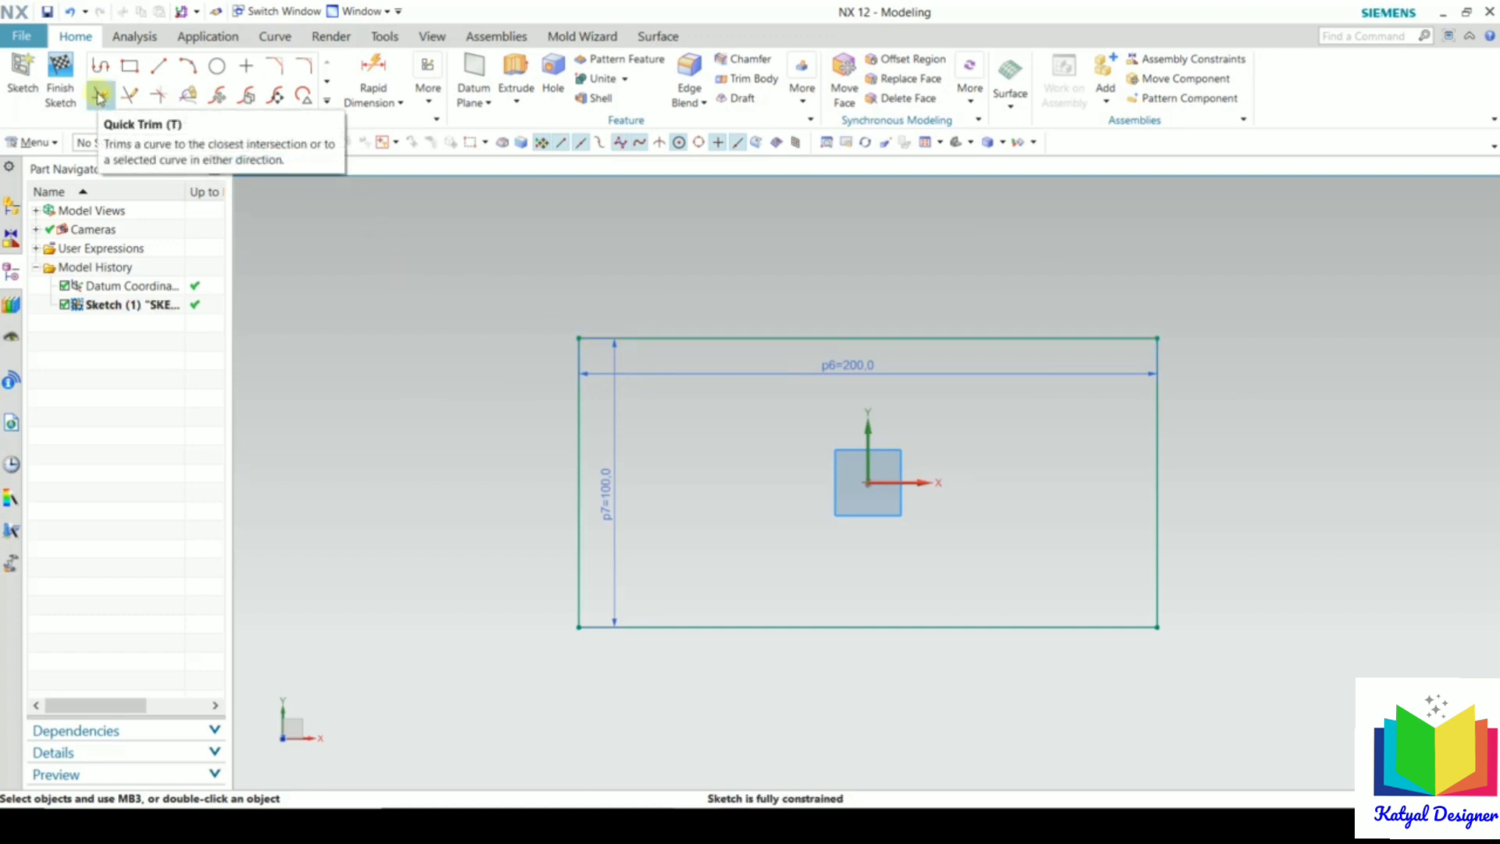
mouse_move(753, 279)
left_mouse_down()
mouse_move(703, 345)
mouse_move(515, 480)
left_mouse_up()
left_click_drag(1139, 492, 972, 661)
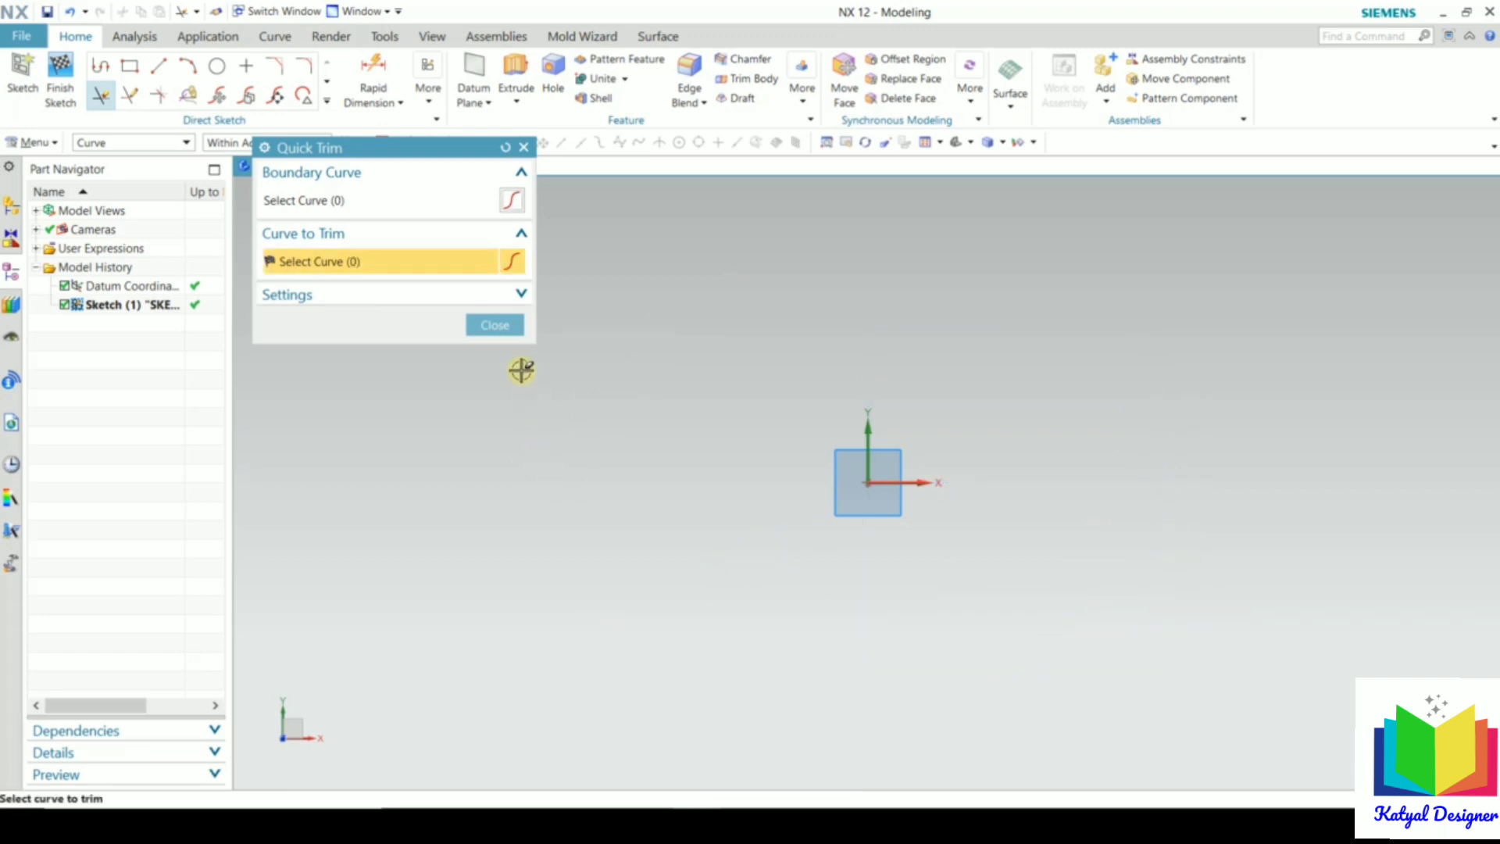
left_click(494, 333)
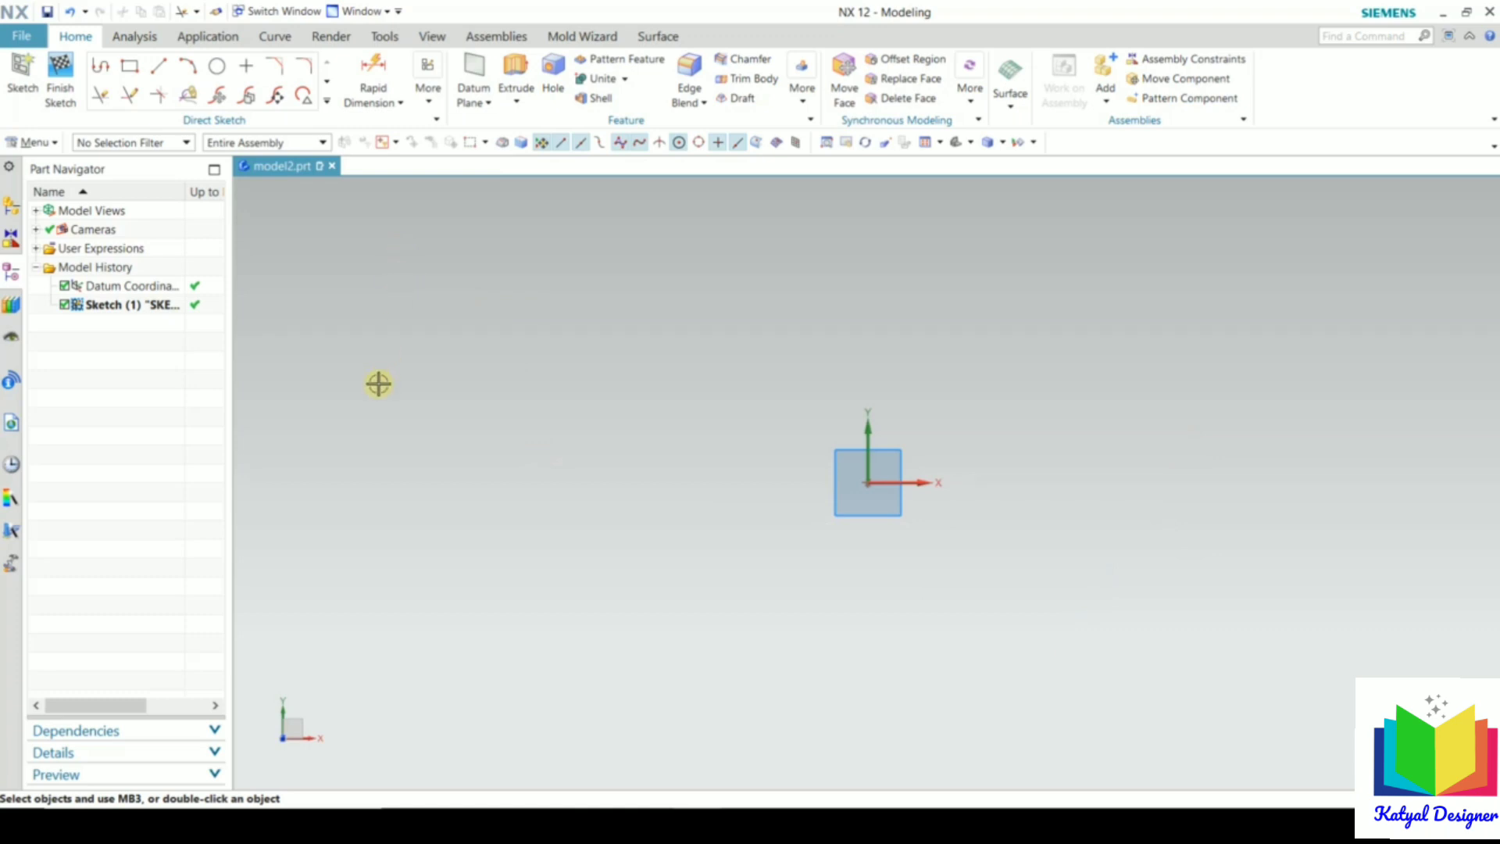
Sketch a closed inverted-L profile from the origin: about 111 up, 90 across, 39 down, 45 back, 72 down, and back to the origin
left_click(101, 68)
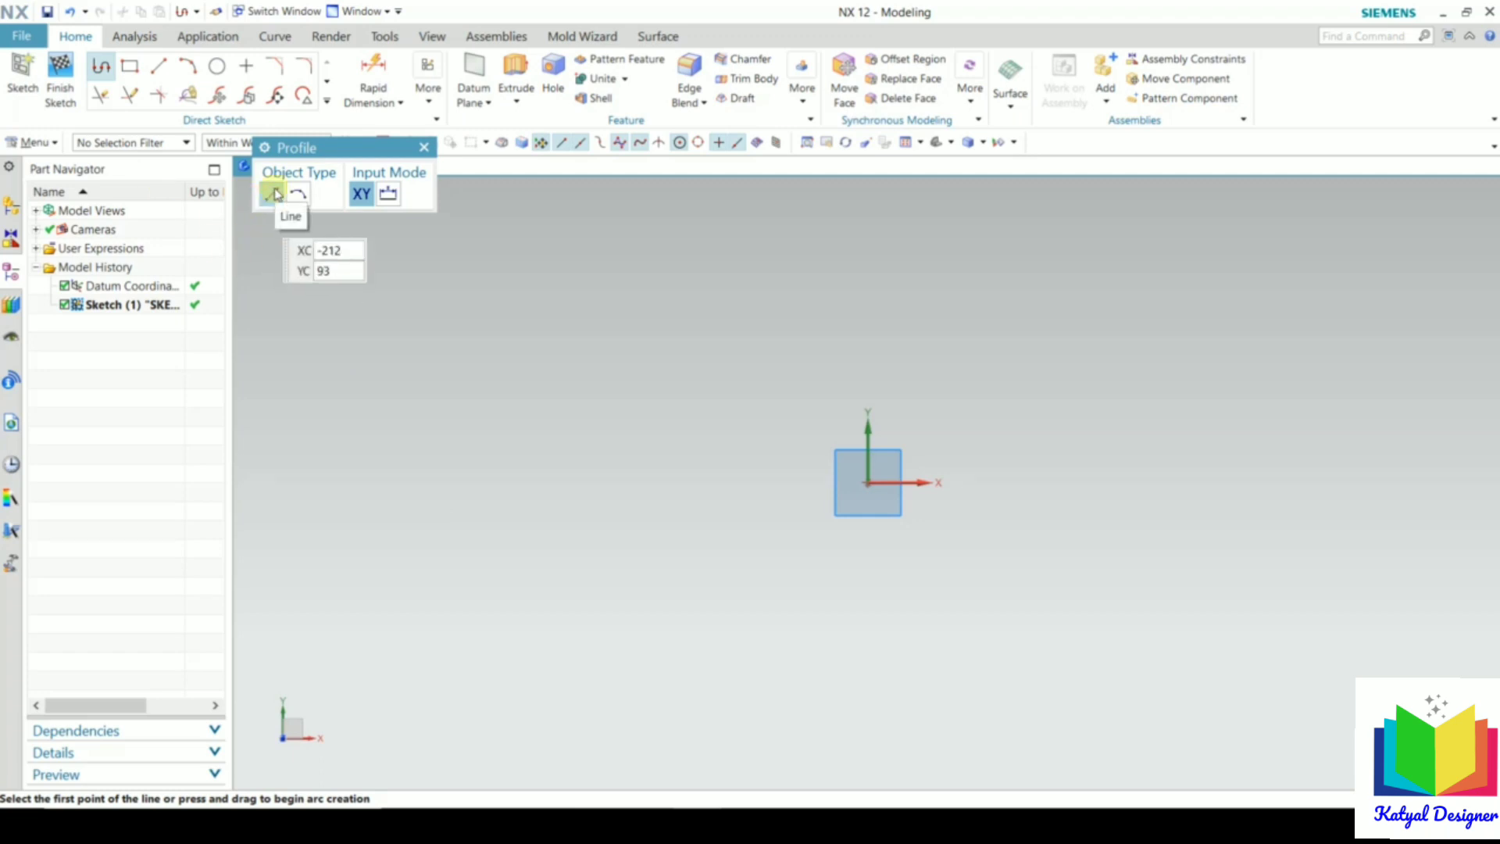
middle_click_drag(825, 625, 801, 705, "shift")
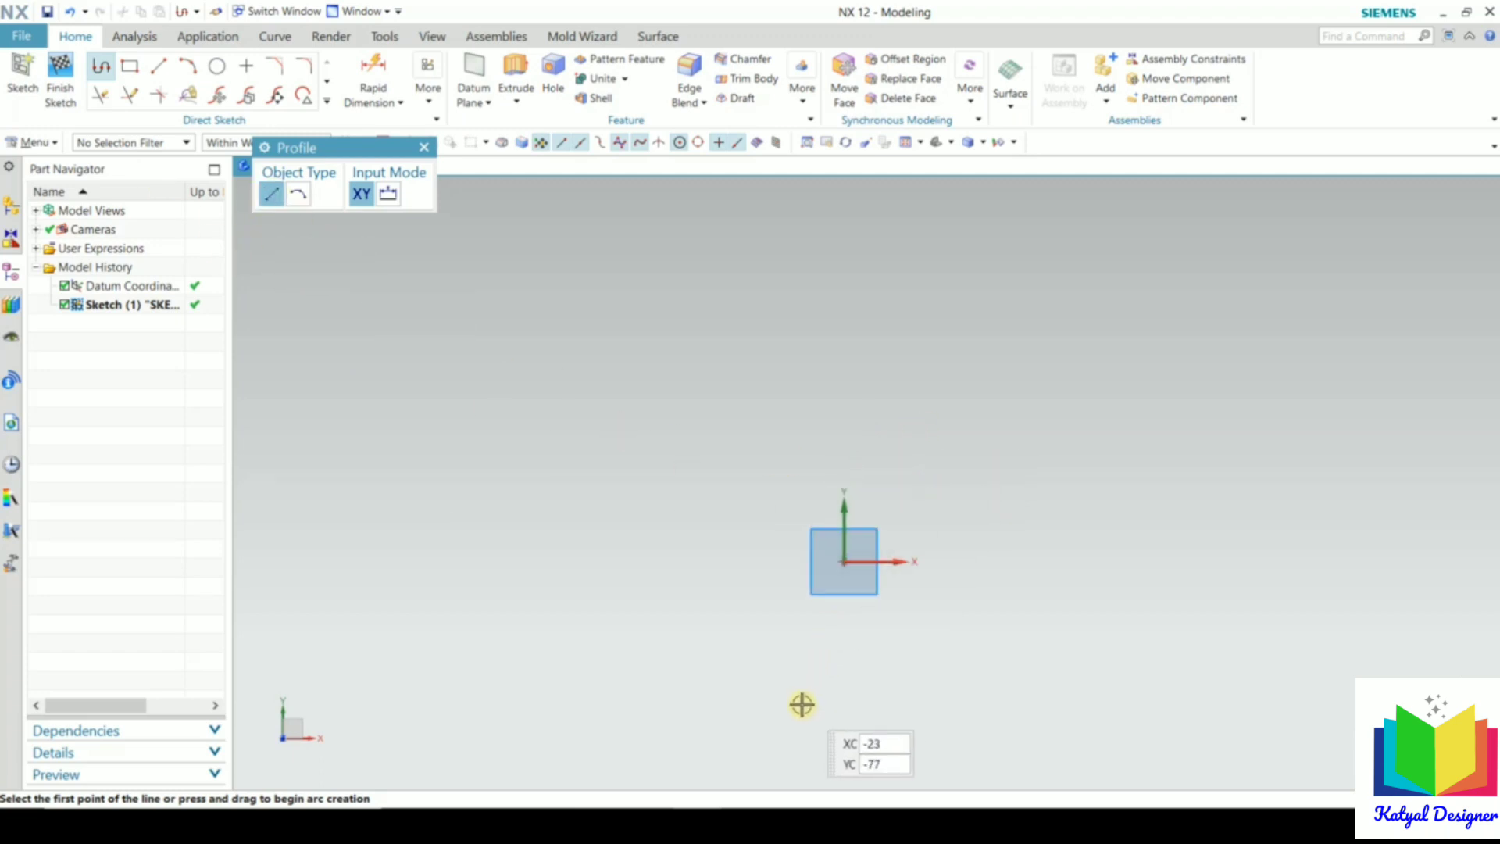
middle_click_drag(854, 529, 813, 630, "shift")
left_click(807, 675)
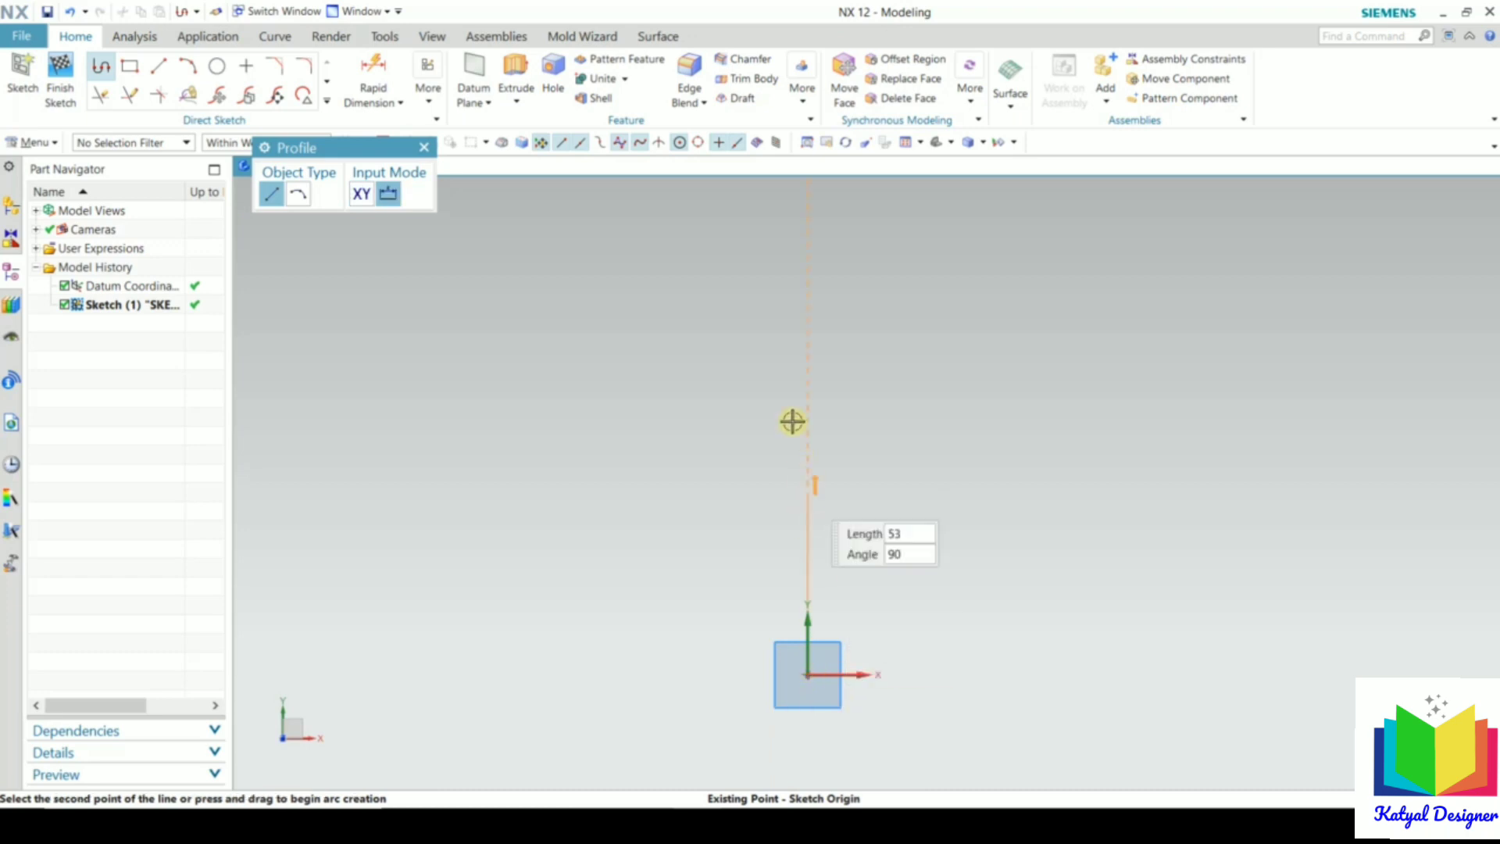
left_click(798, 273)
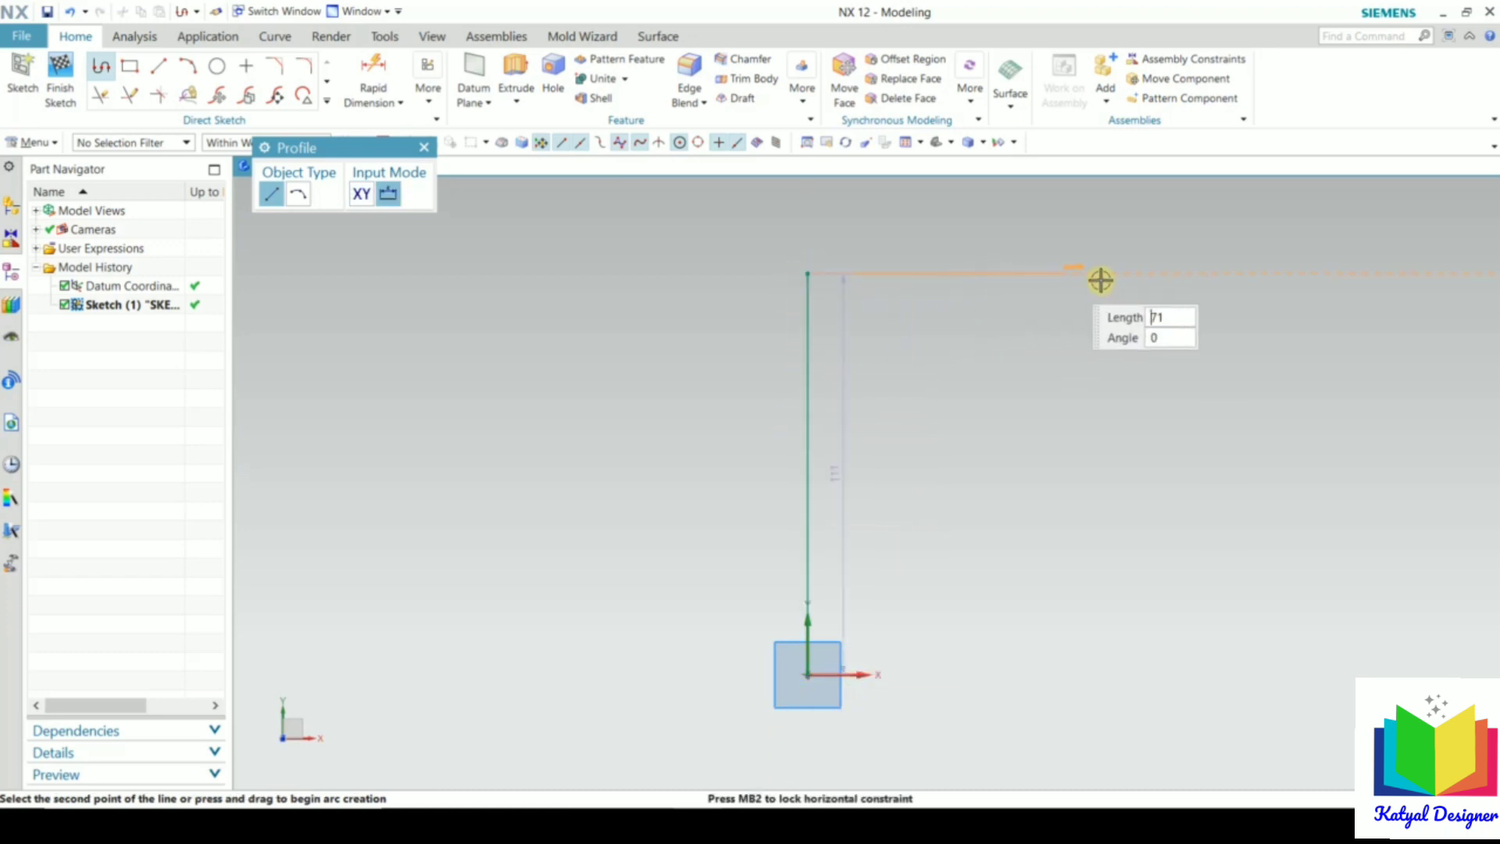
left_click(1134, 274)
left_click(1135, 414)
left_click(974, 425)
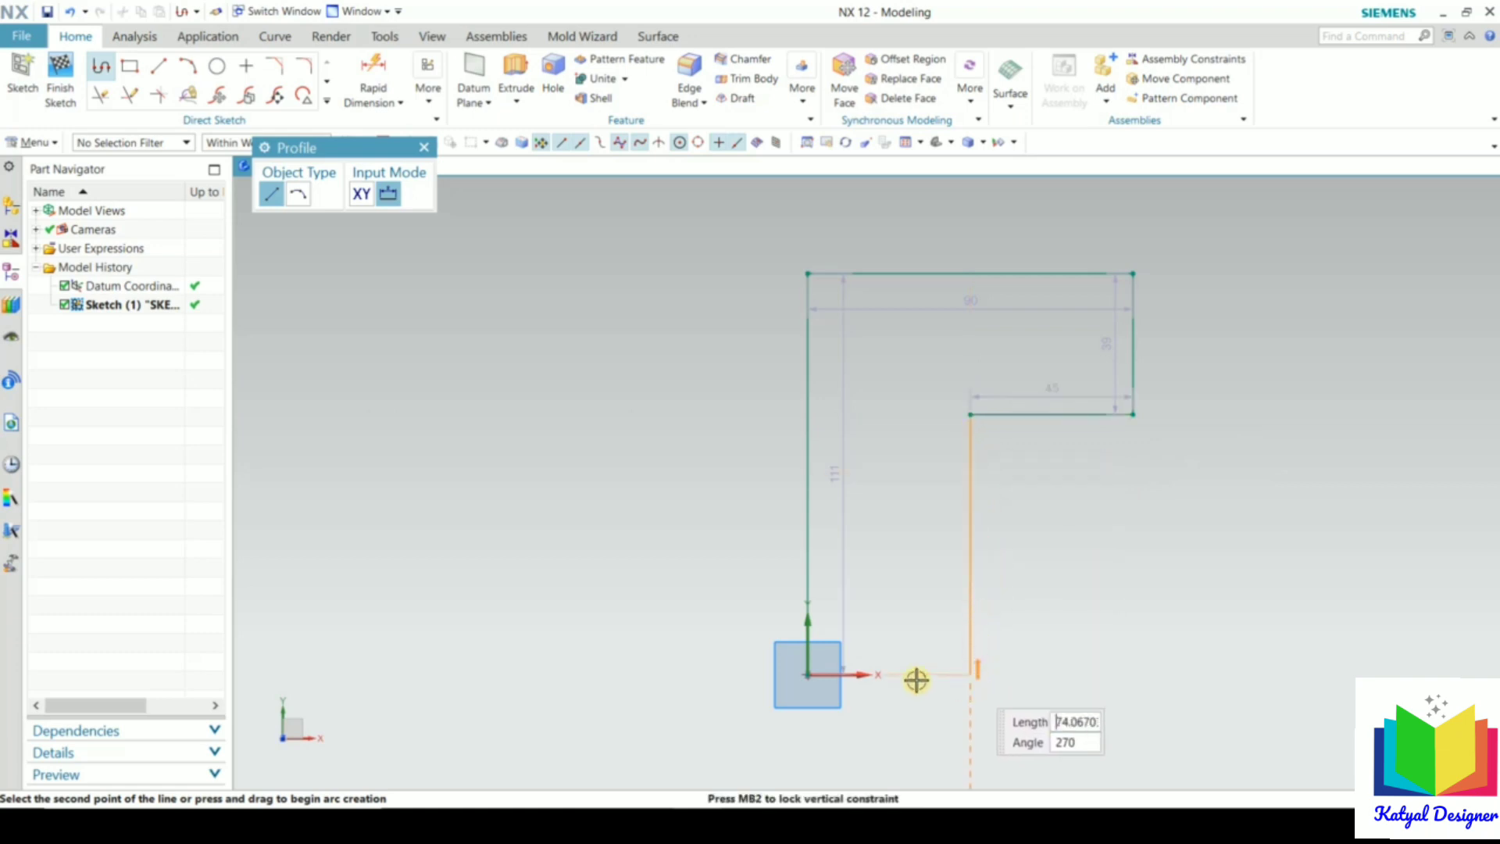
left_click(978, 672)
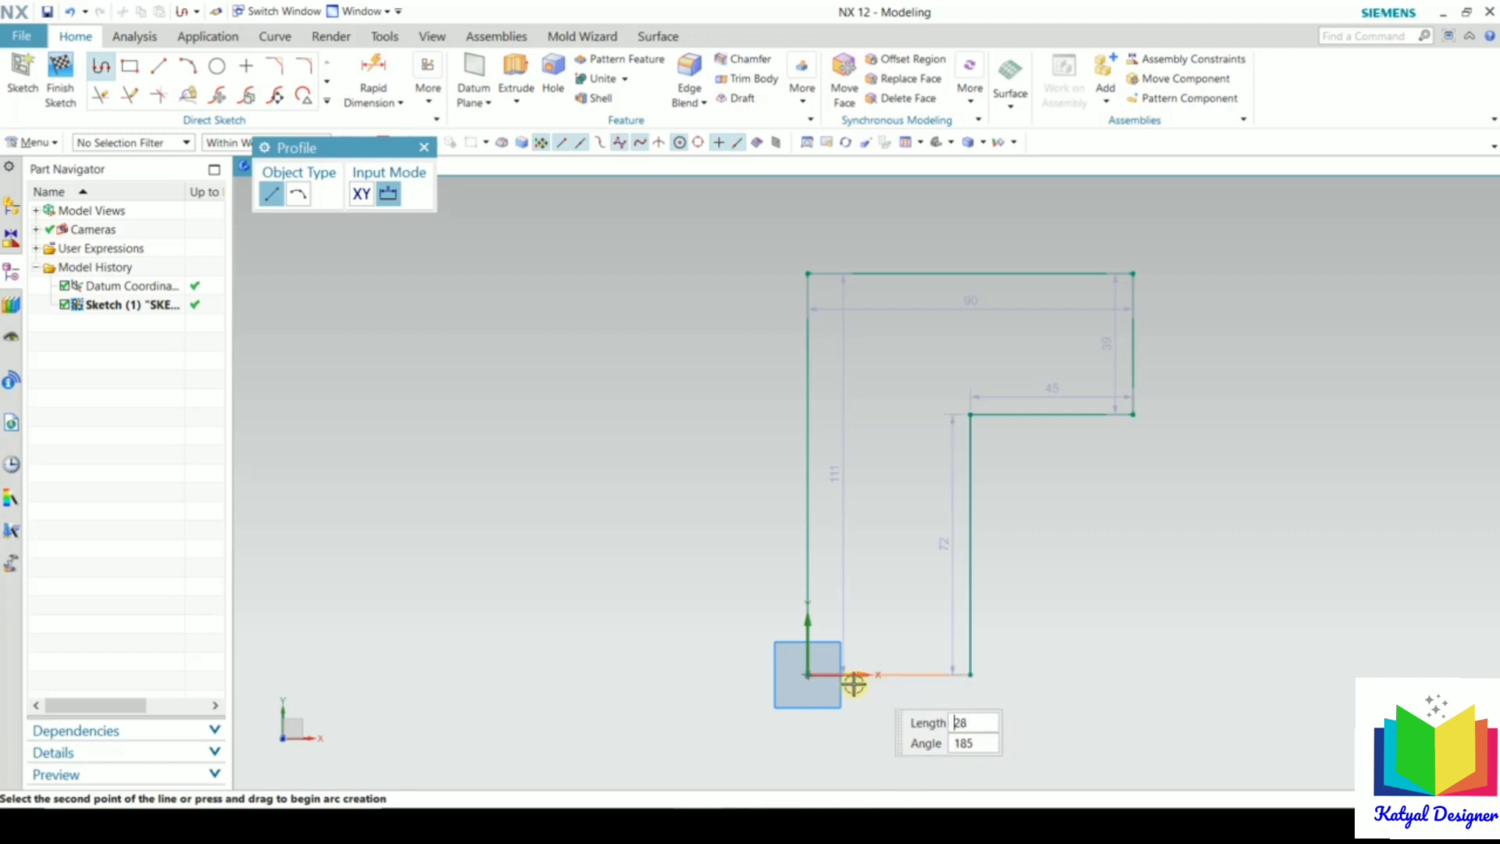
left_click(810, 674)
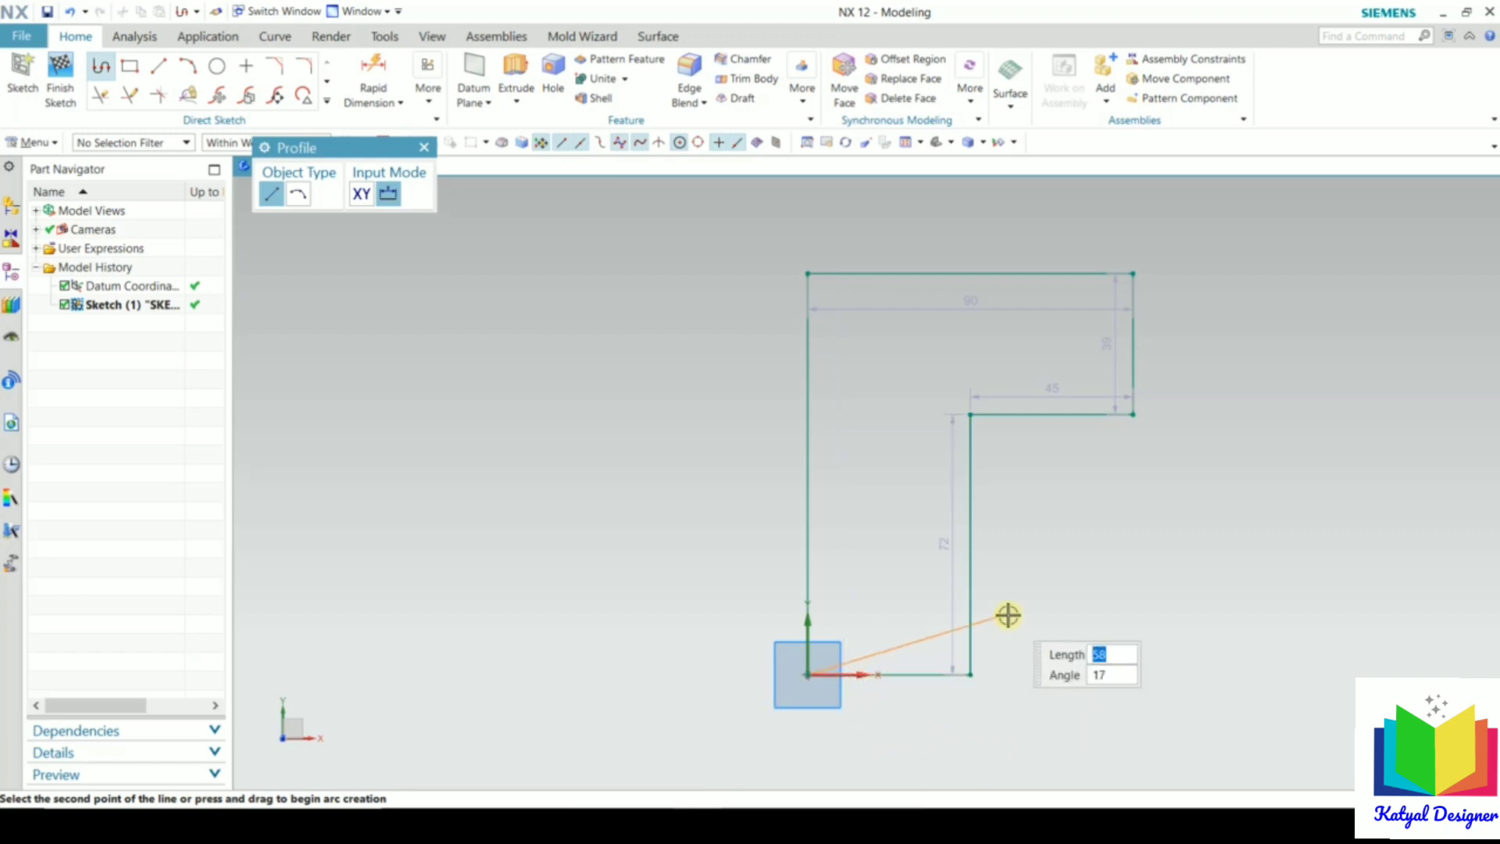
key("Escape")
key("Escape")
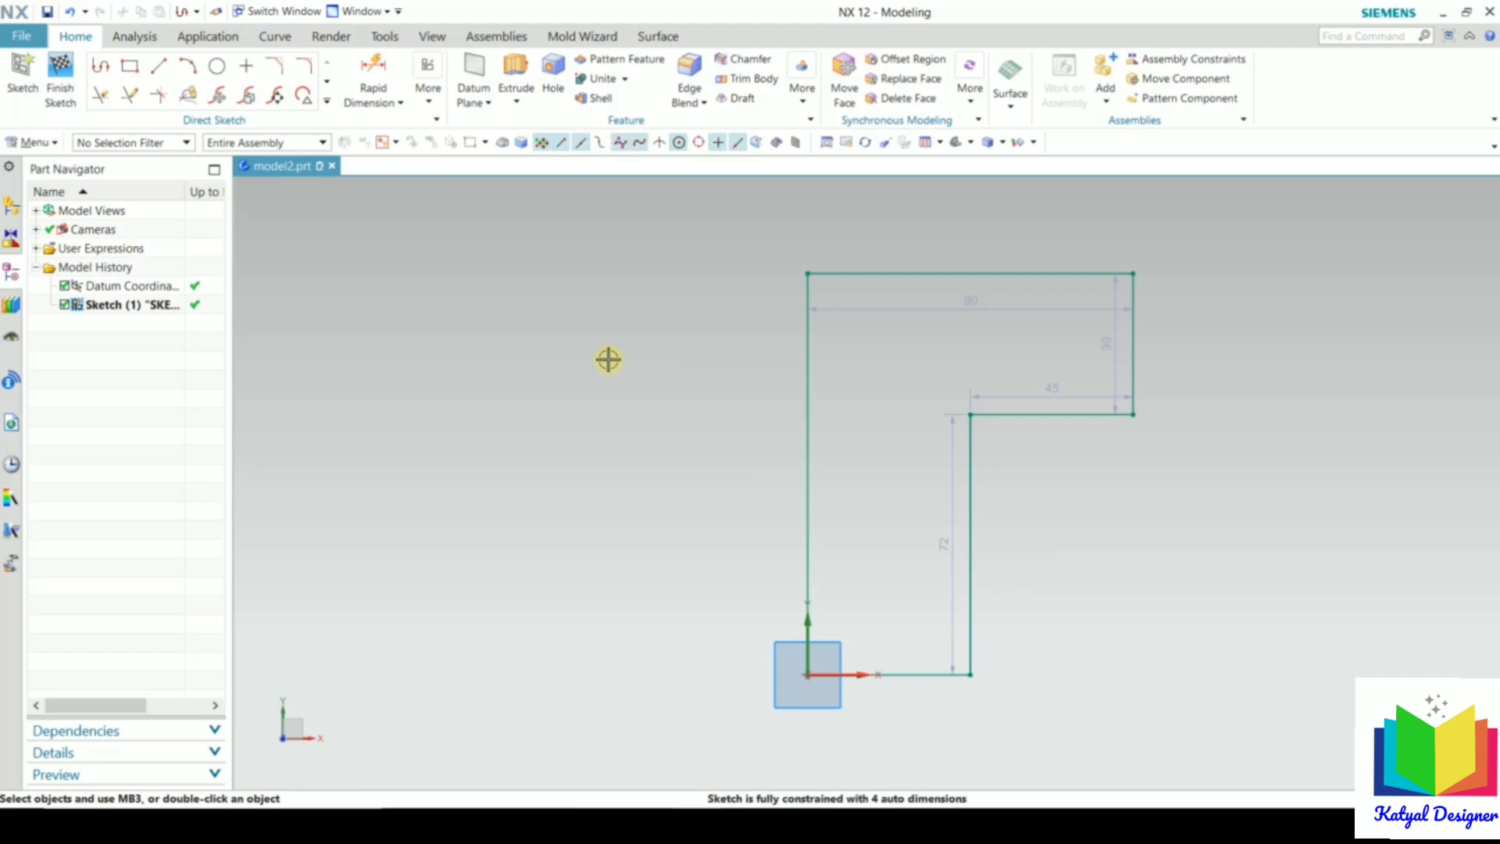
Reshape the profile by pulling its inner and long vertical edges, making the notch about 42.4 wide and 57.7 high and the outer short side about 49.8
scroll(608, 359, "down", 1)
scroll(977, 362, "up", 1)
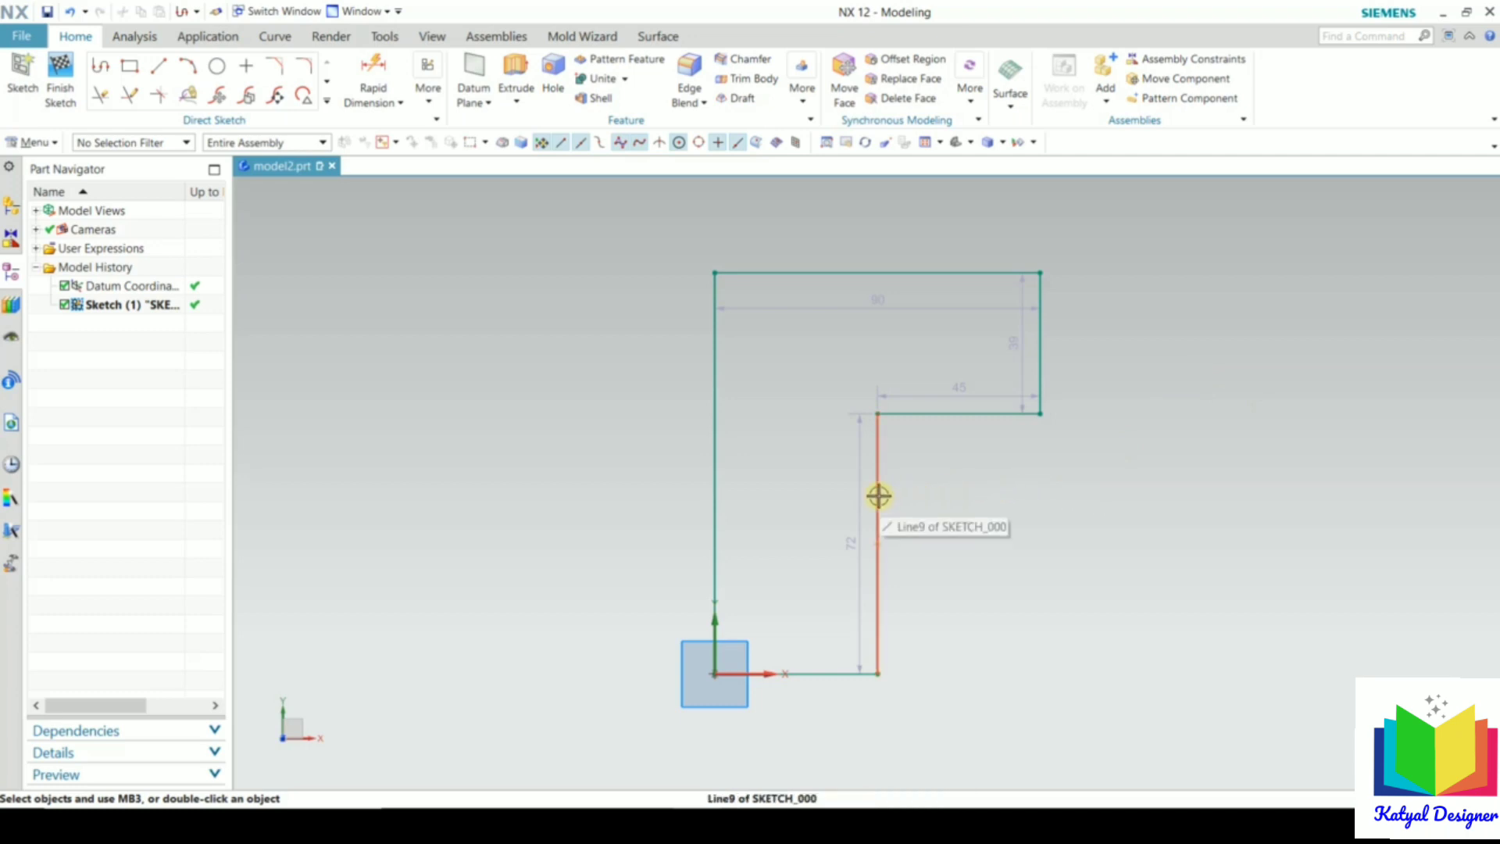
mouse_move(878, 497)
left_mouse_down()
mouse_move(964, 512)
mouse_move(895, 544)
mouse_move(898, 479)
mouse_move(893, 570)
mouse_move(888, 547)
left_mouse_up()
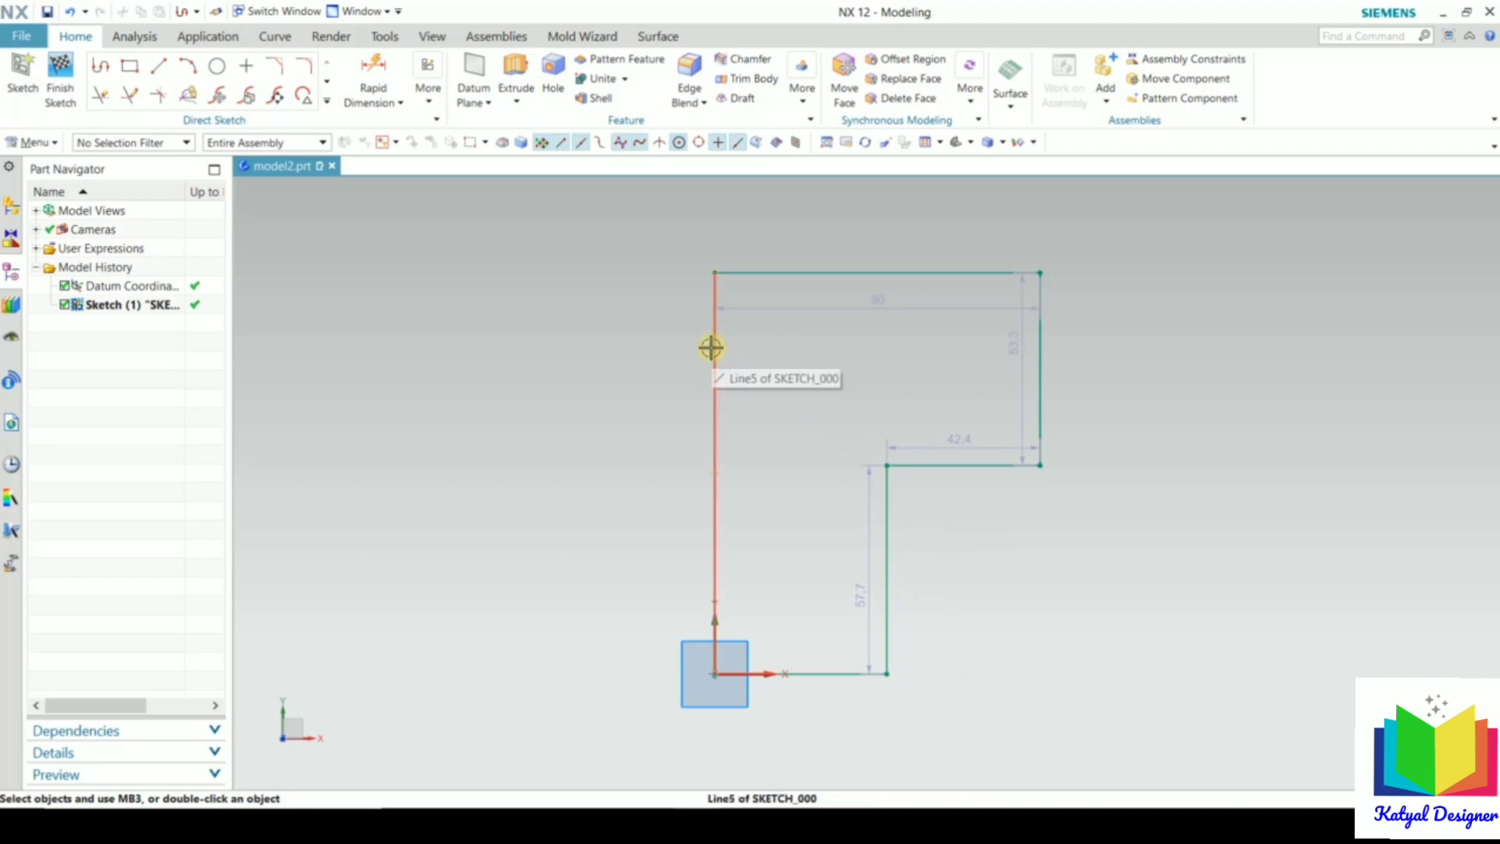
mouse_move(713, 347)
left_mouse_down()
mouse_move(663, 395)
mouse_move(656, 471)
mouse_move(702, 314)
mouse_move(696, 438)
mouse_move(723, 318)
mouse_move(727, 363)
left_mouse_up()
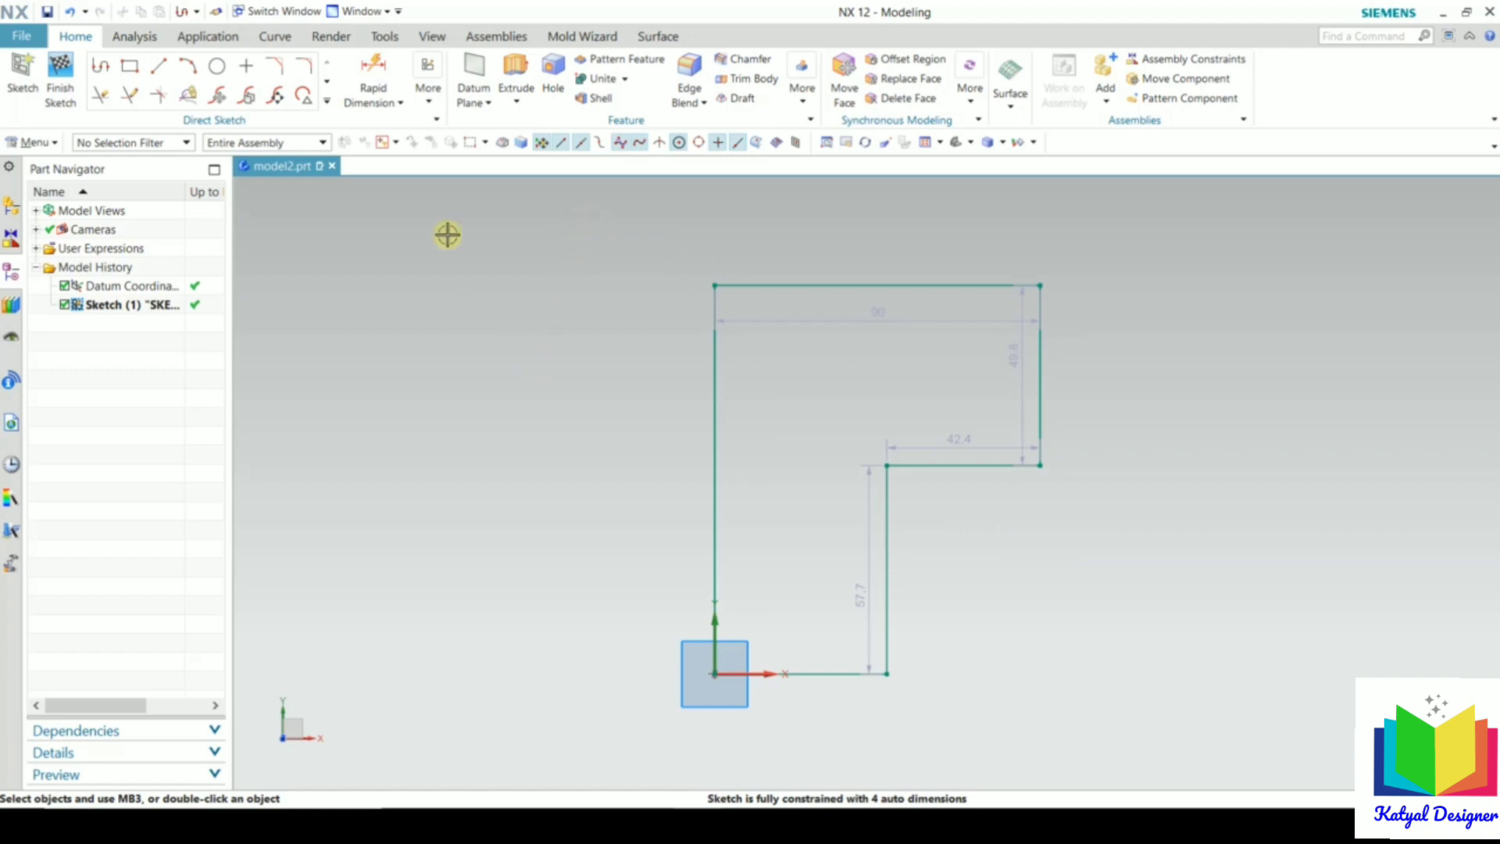
Add a Rapid Dimension of 100 to the profile's upper horizontal edge, placed above it
left_click(373, 74)
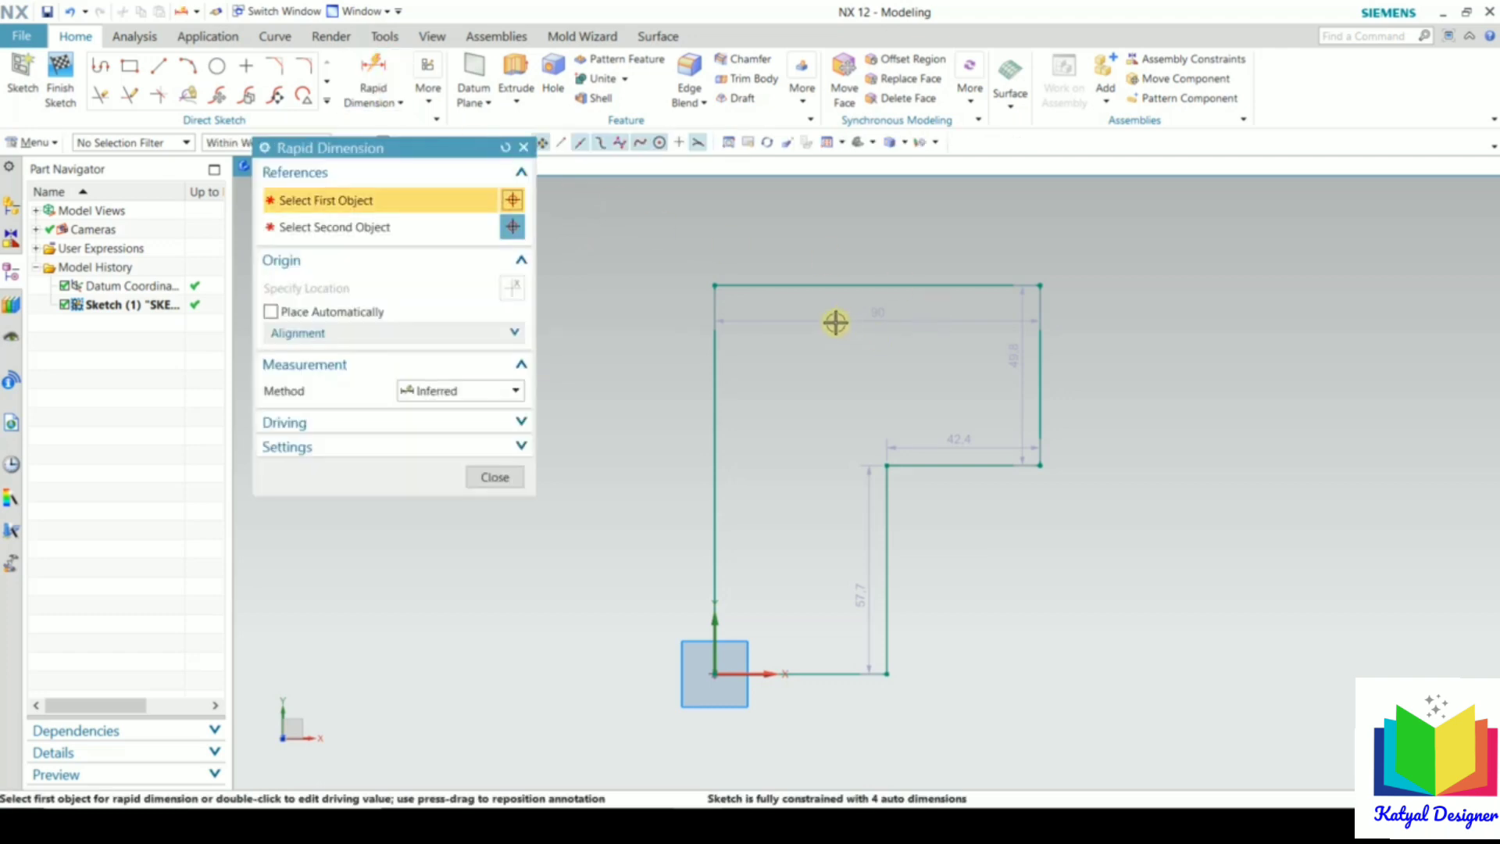
left_click(852, 285)
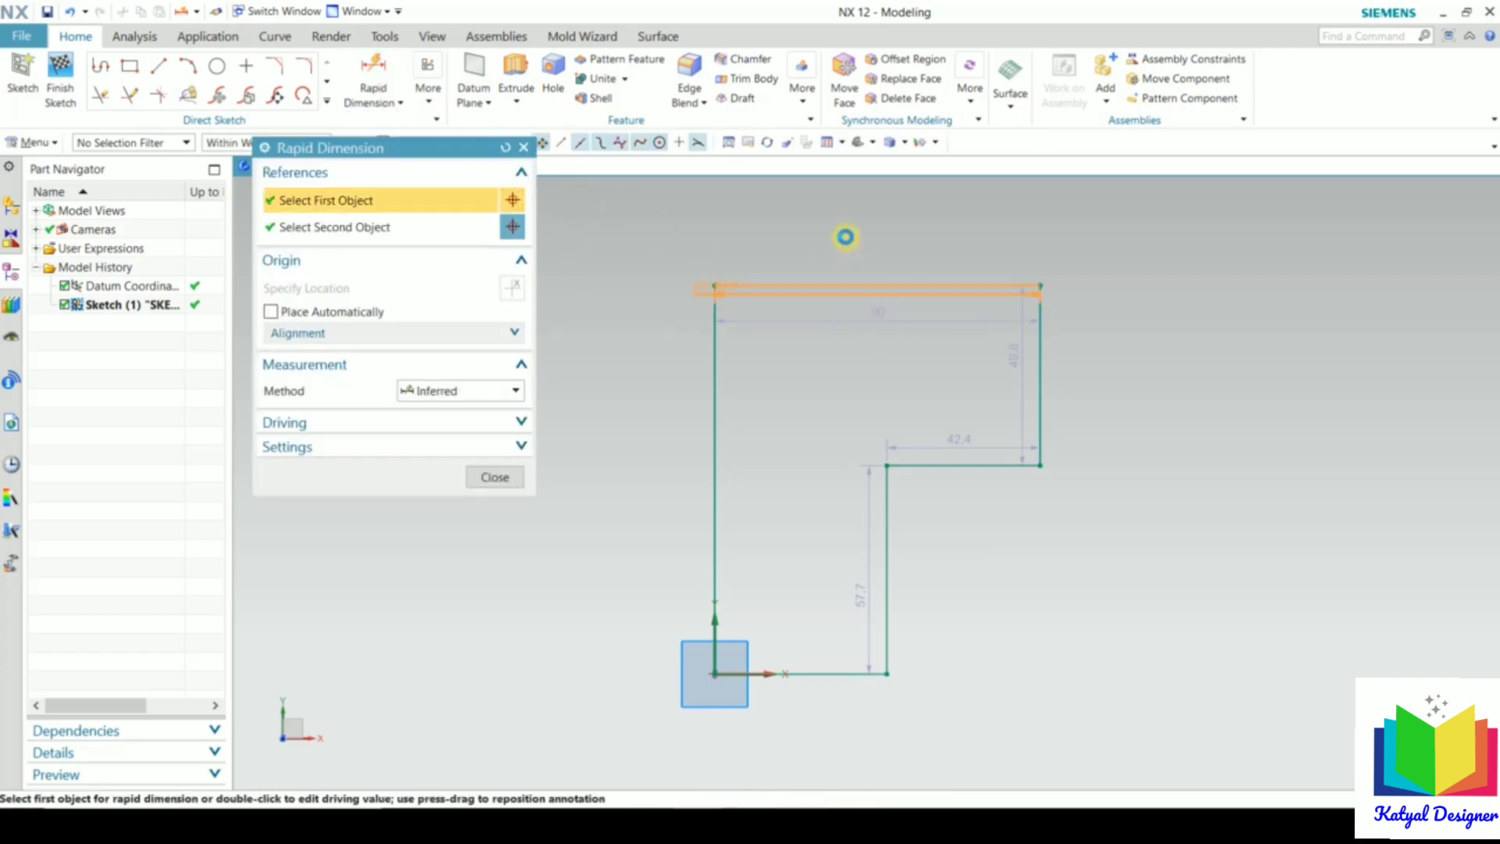
left_click(845, 237)
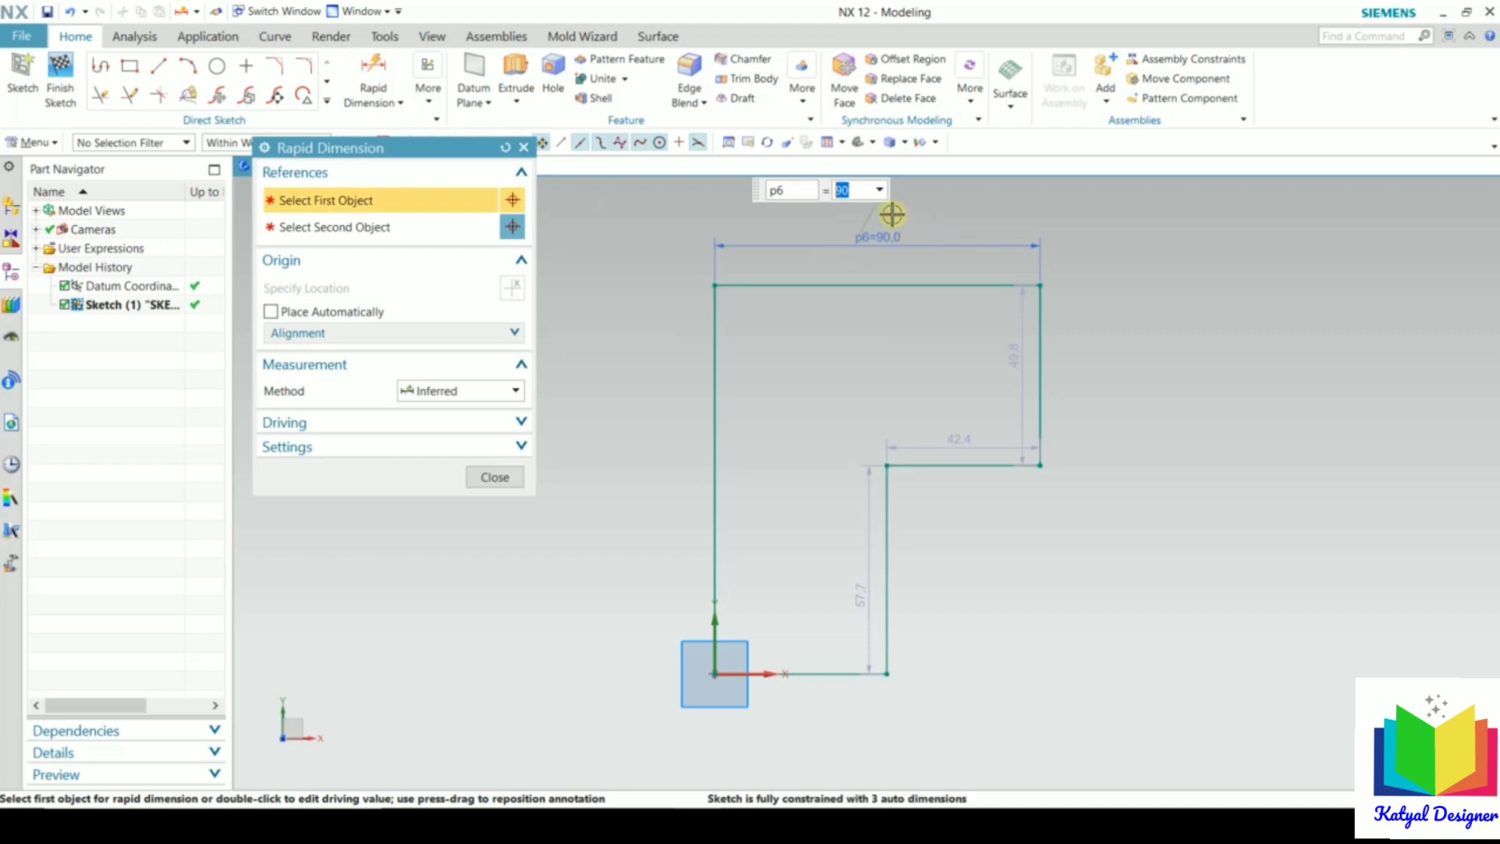
type("100")
key("Return")
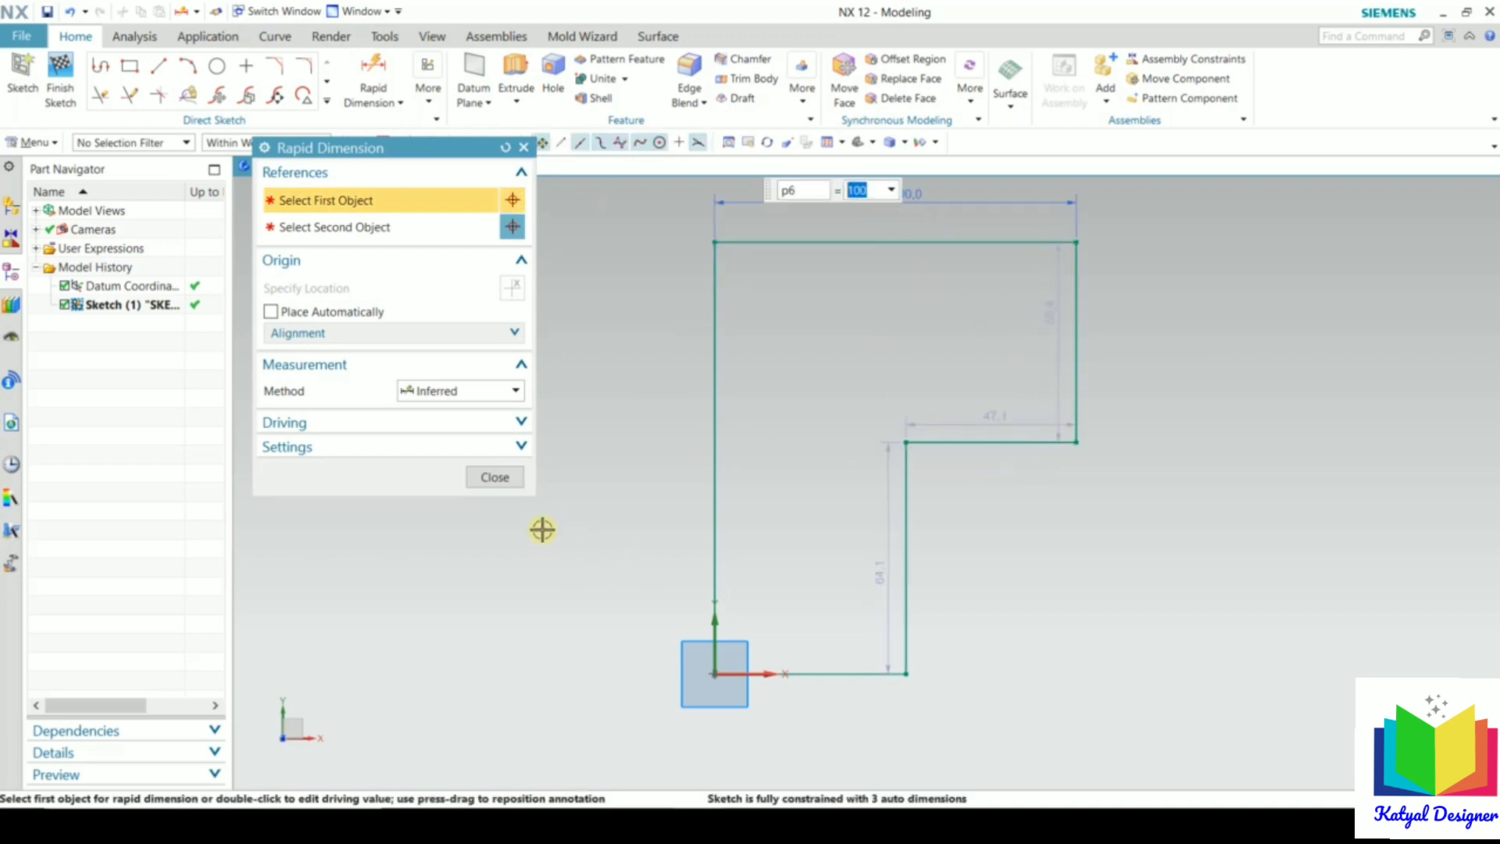
left_click(494, 477)
Turn the auto dimension of the profile's outer short vertical edge into a driving dimension of 50, with its text placed below the notch edge
double_click(1044, 313)
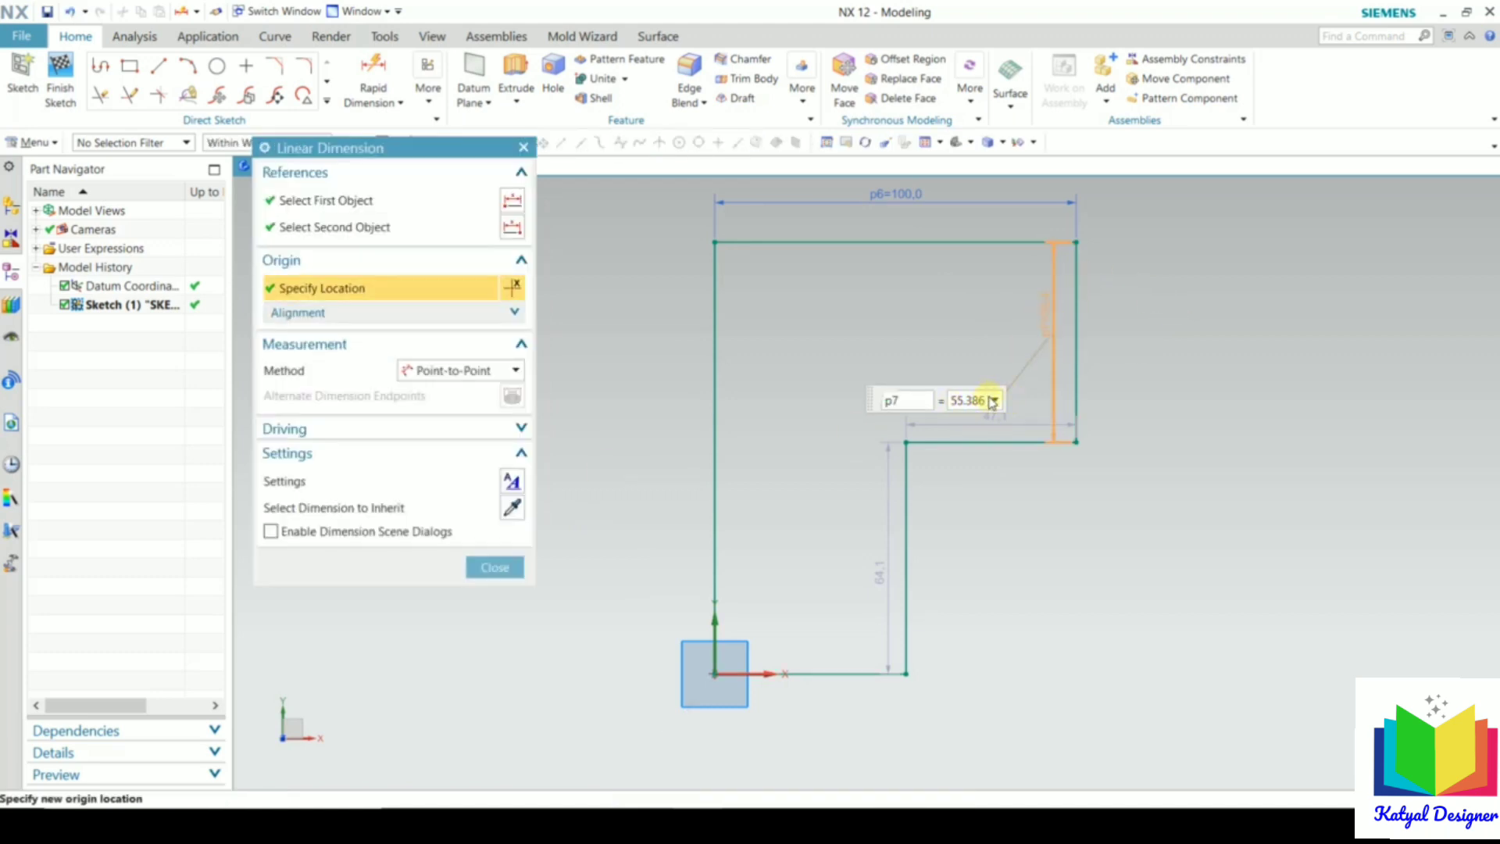
key("Delete")
key("Delete")
key("Delete")
key("Delete")
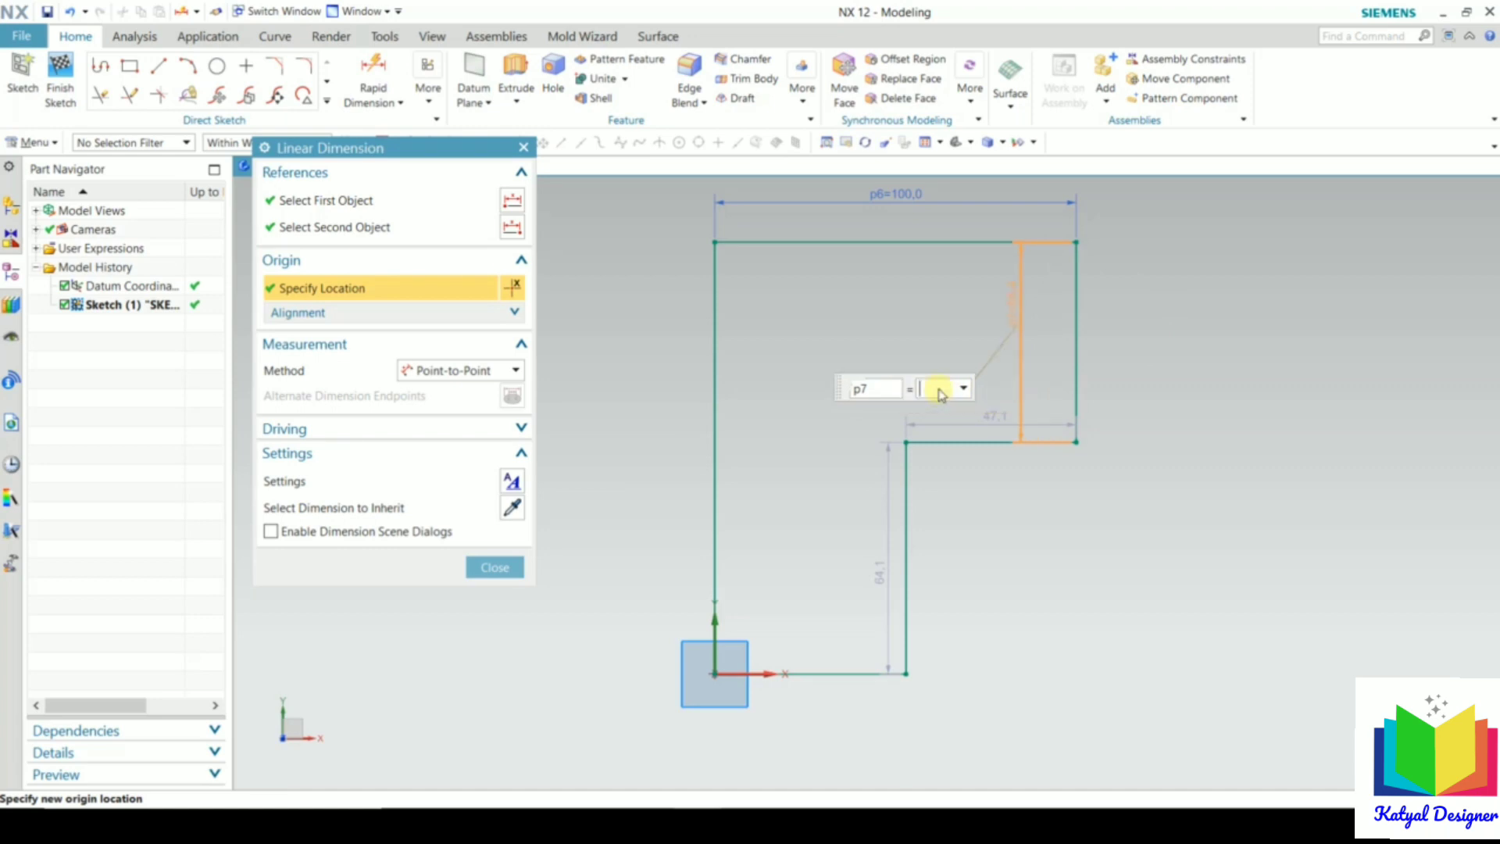
key("Return")
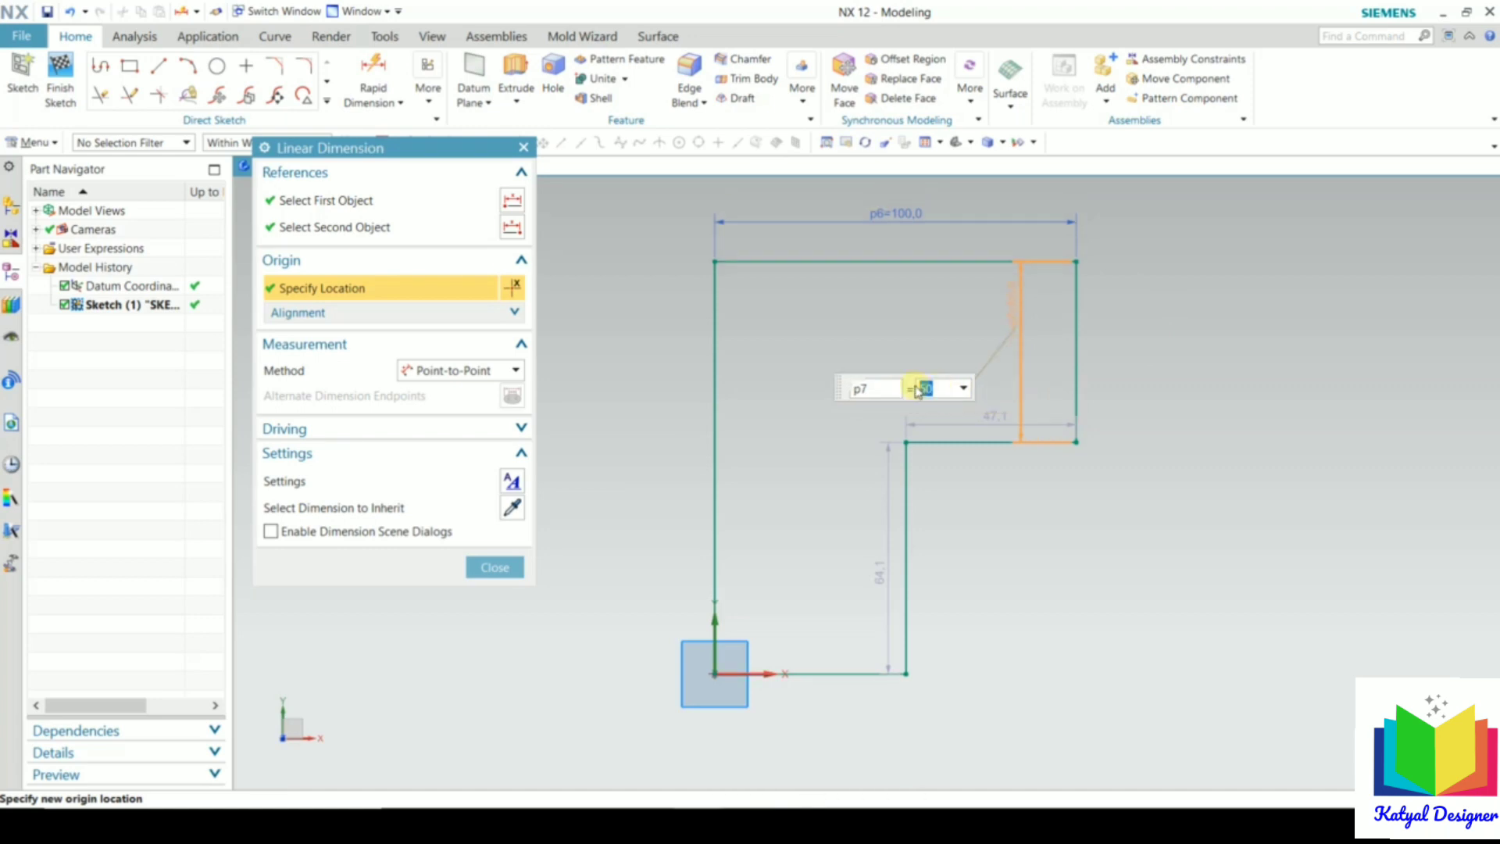
left_click(1011, 494)
key("Escape")
Make the auto dimension of the notch's horizontal edge a driving dimension and set it to 40
double_click(986, 419)
left_click(898, 487)
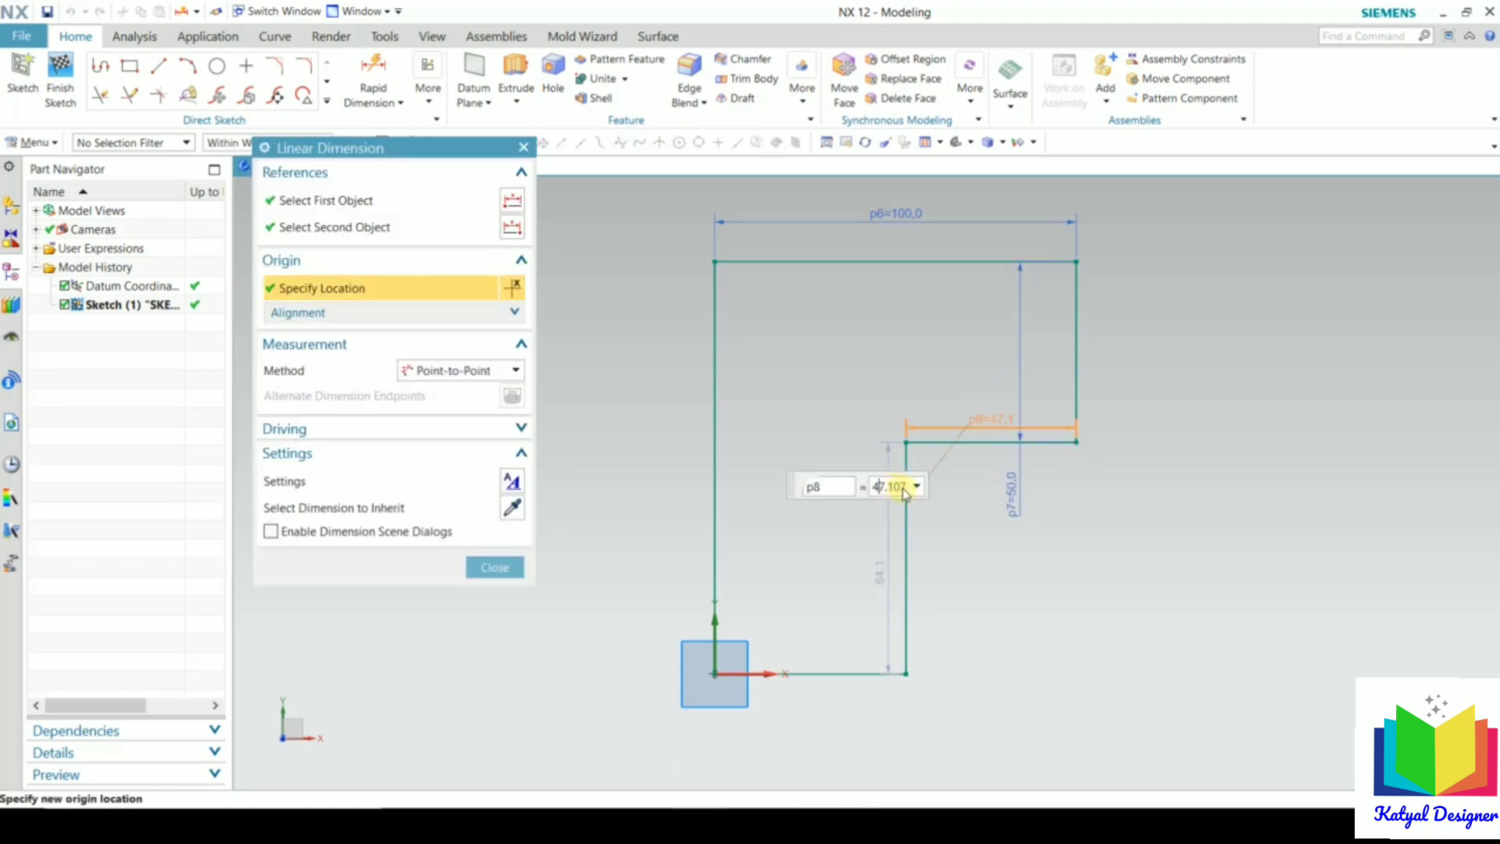
double_click(884, 491)
key("BackSpace")
type("40")
key("Return")
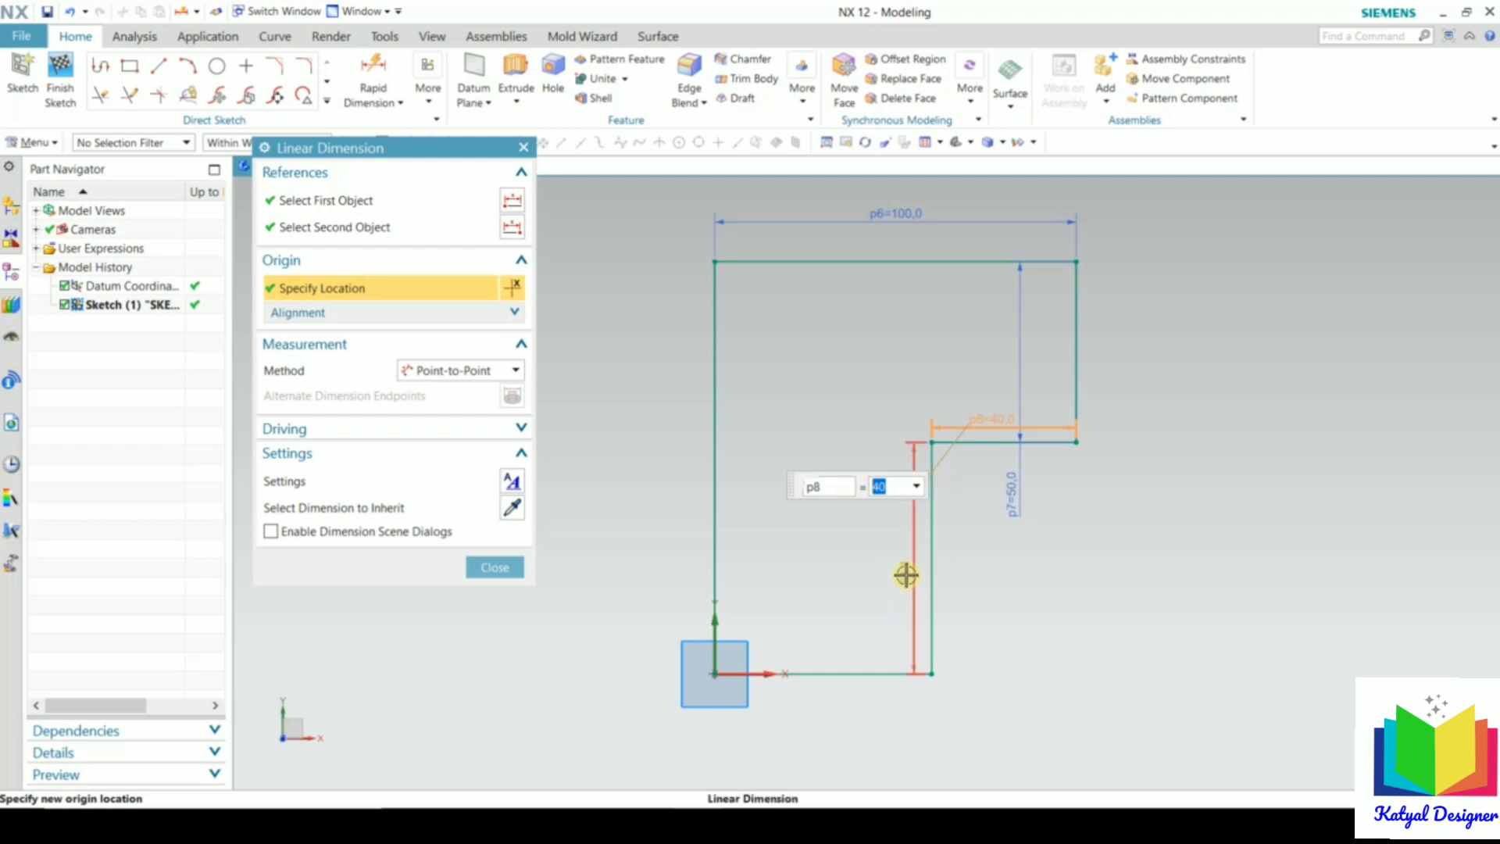
Convert the inner vertical edge's auto dimension into a driving dimension of 60
double_click(904, 576)
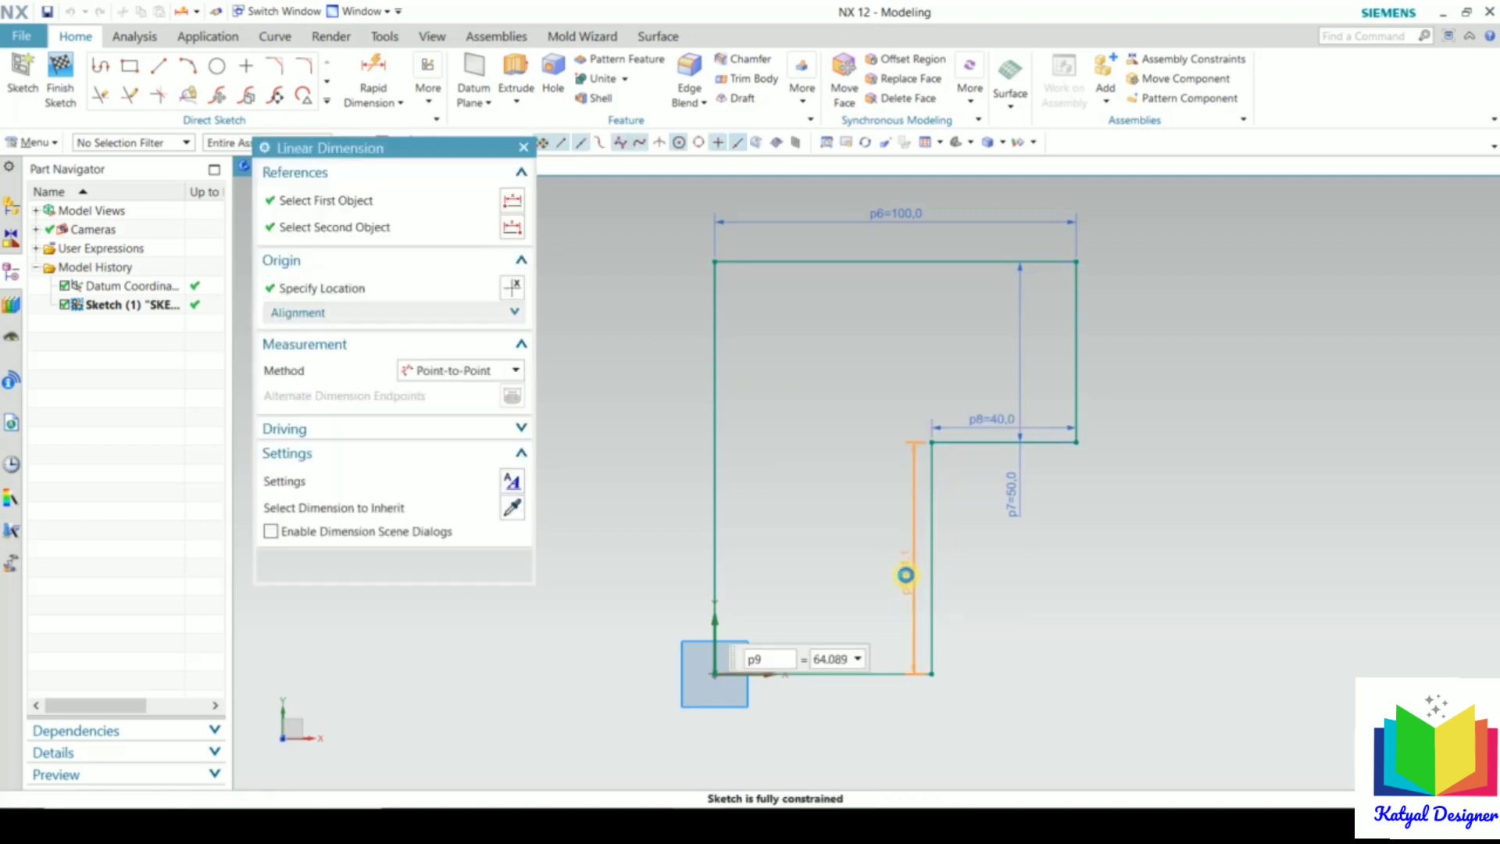
type("60")
key("Return")
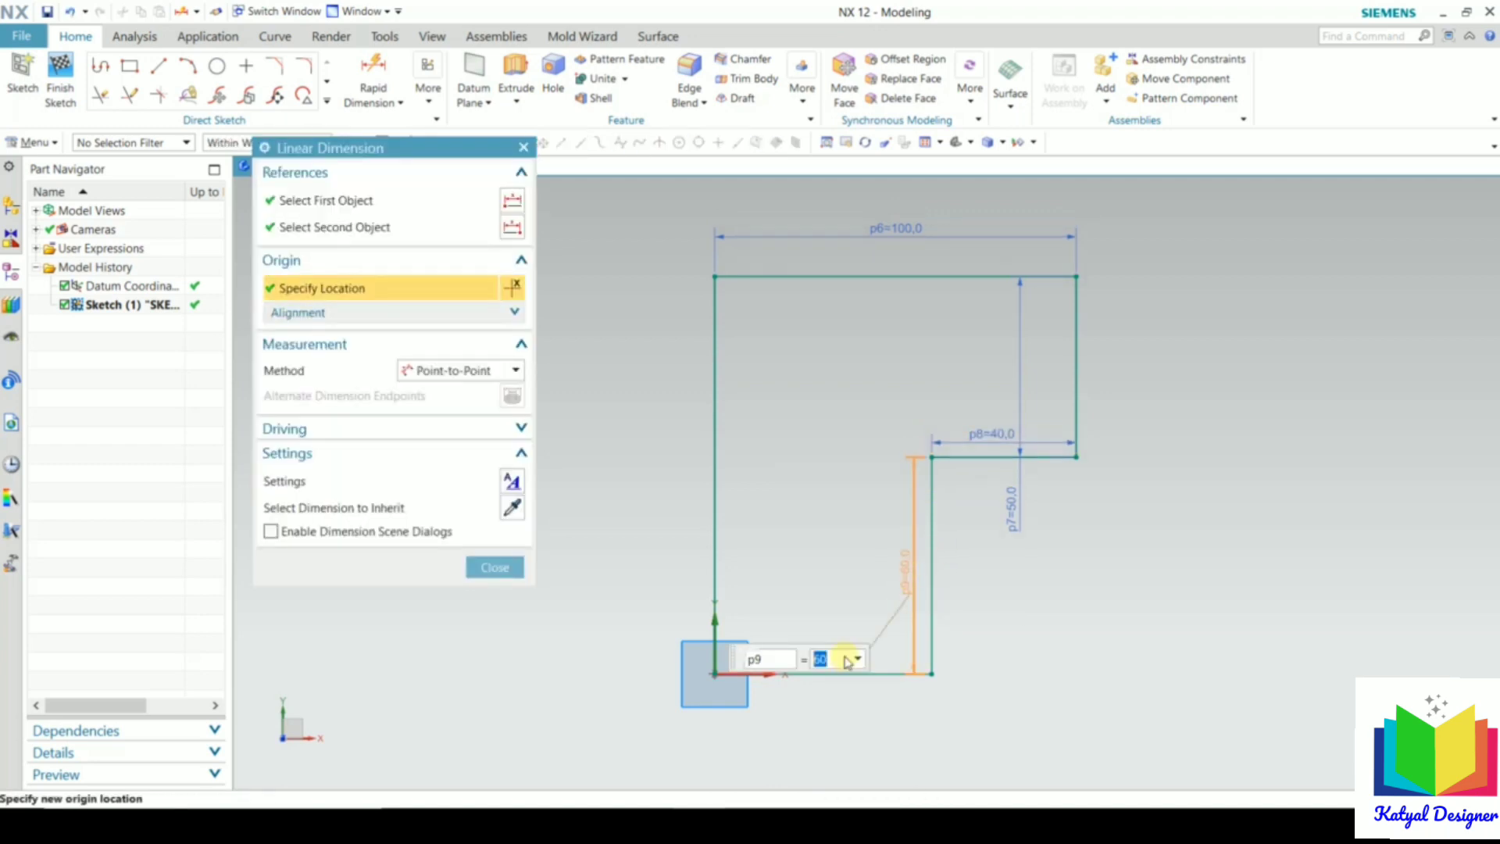
key("Escape")
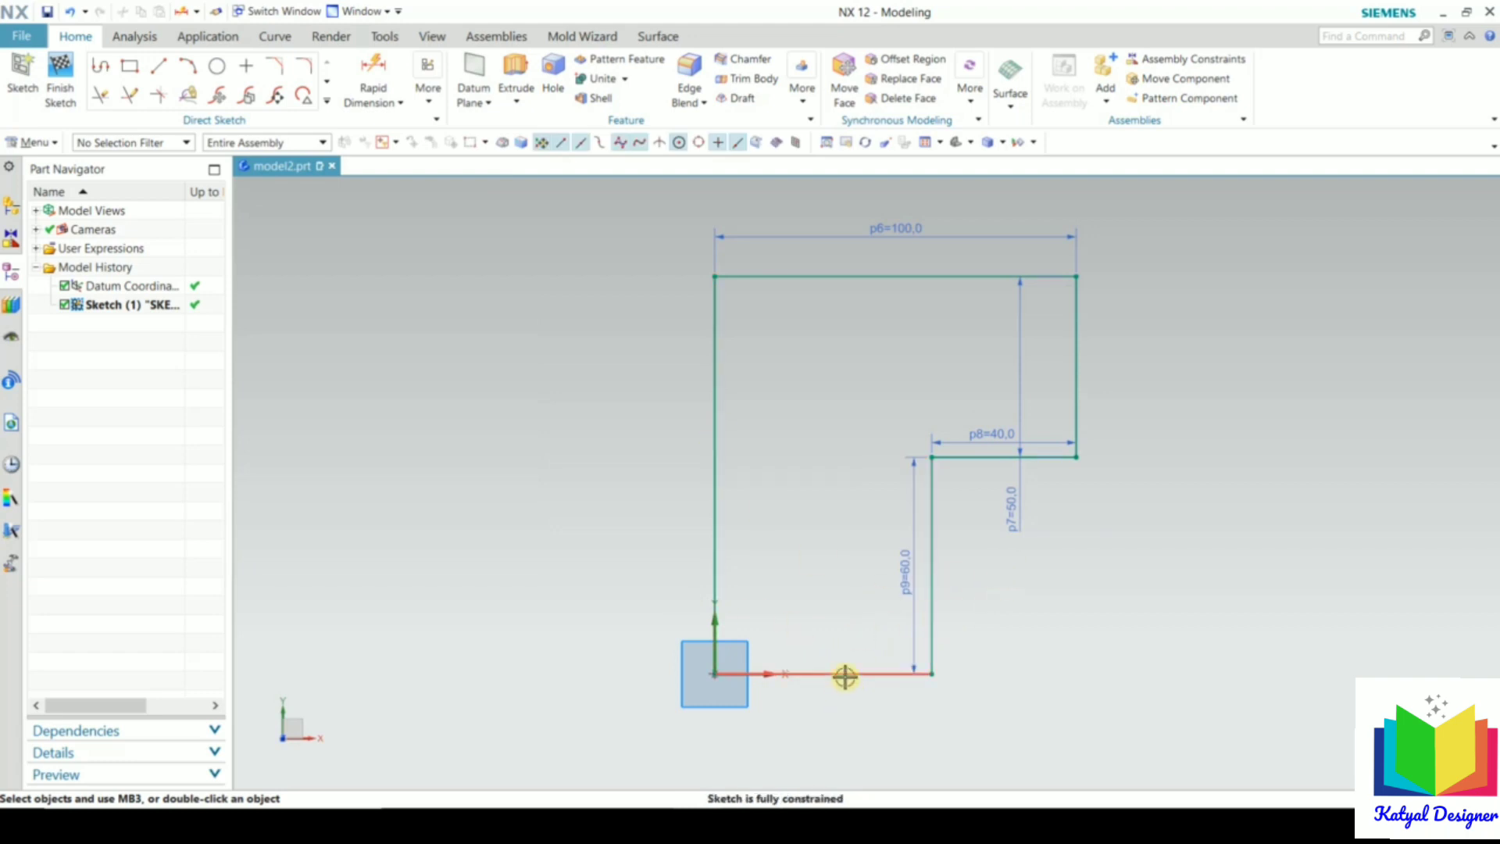
Add a Rapid Dimension to the profile's lower horizontal edge, placed below it, and examine the dimensions and curves involved in the overconstraint
left_click(719, 474)
scroll(640, 480, "down", 1)
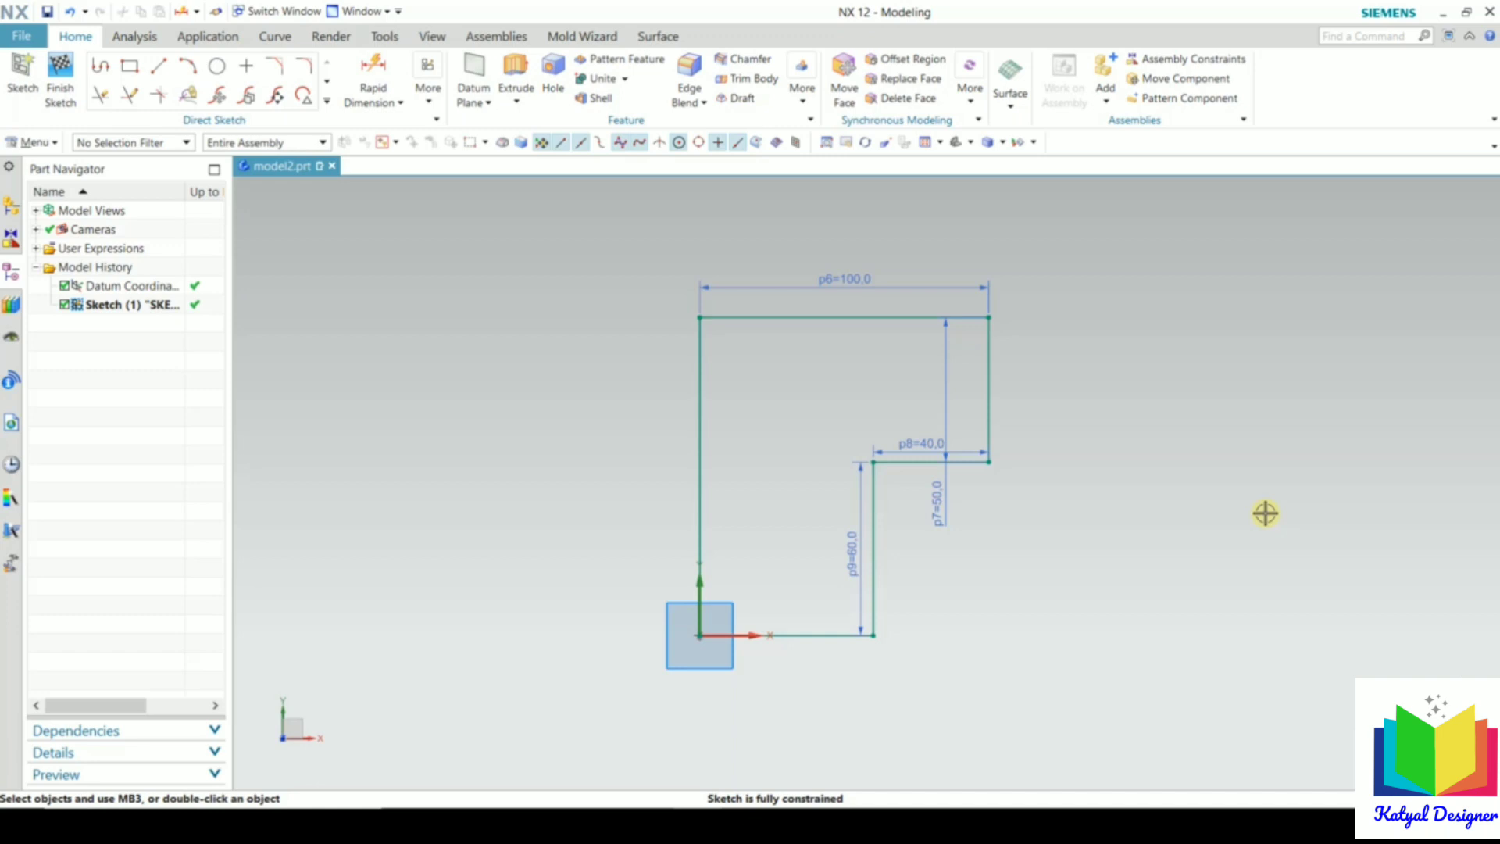
left_click(374, 78)
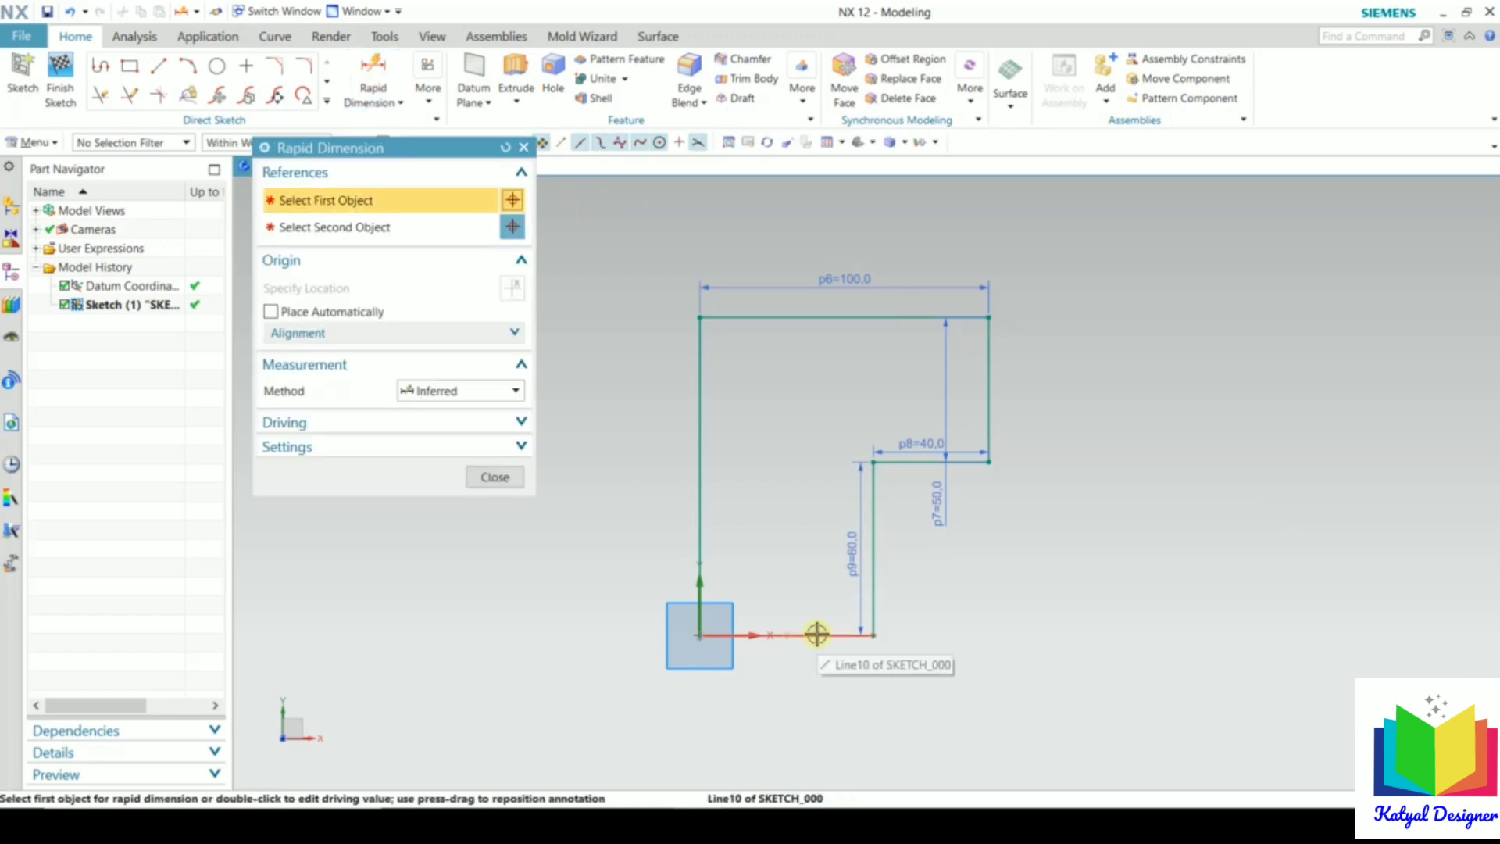
scroll(817, 634, "up", 3)
scroll(789, 635, "down", 1)
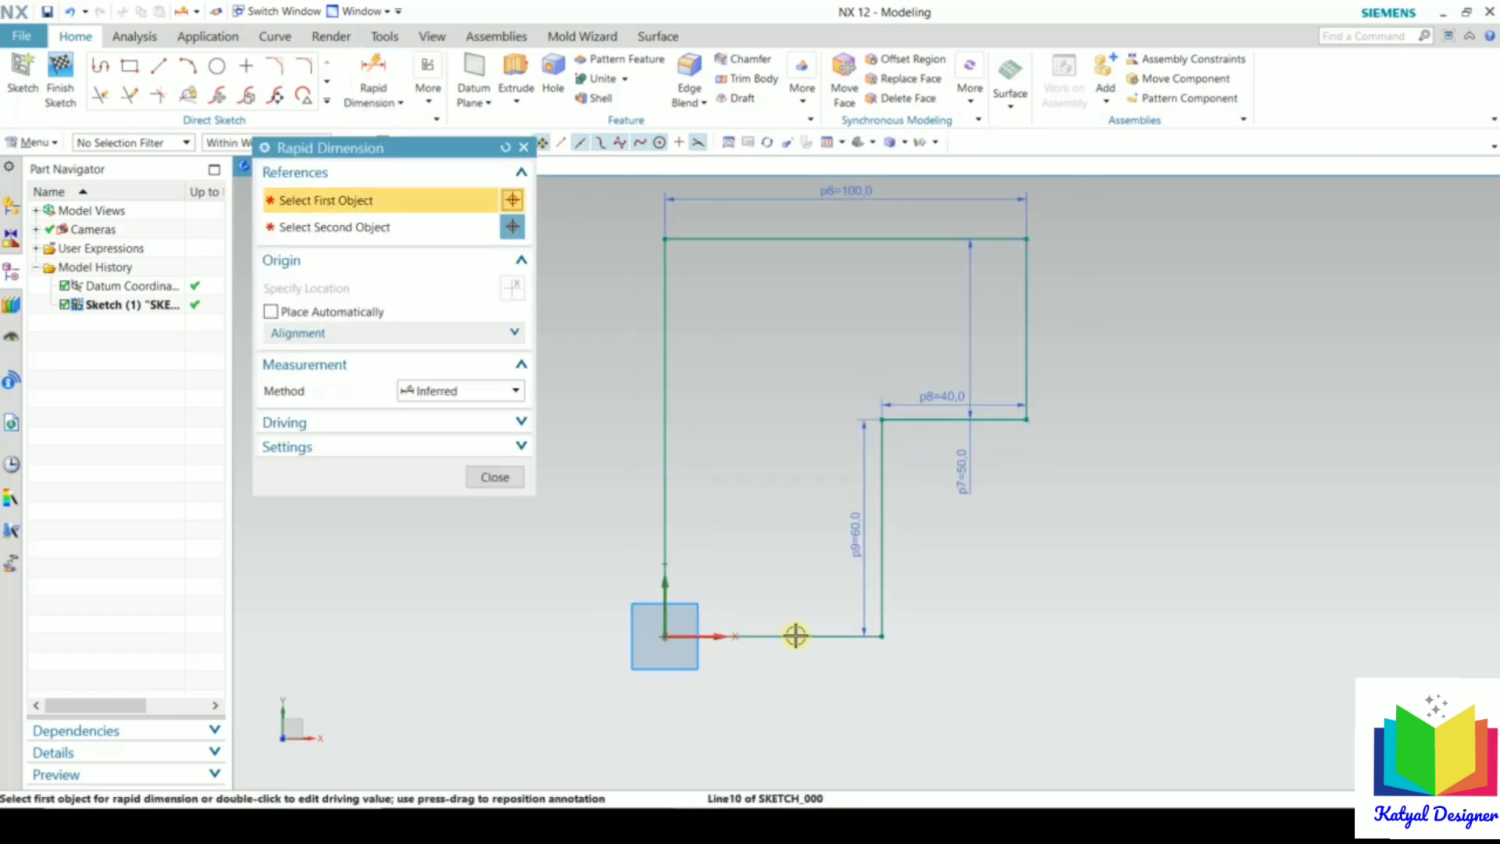
left_click(810, 636)
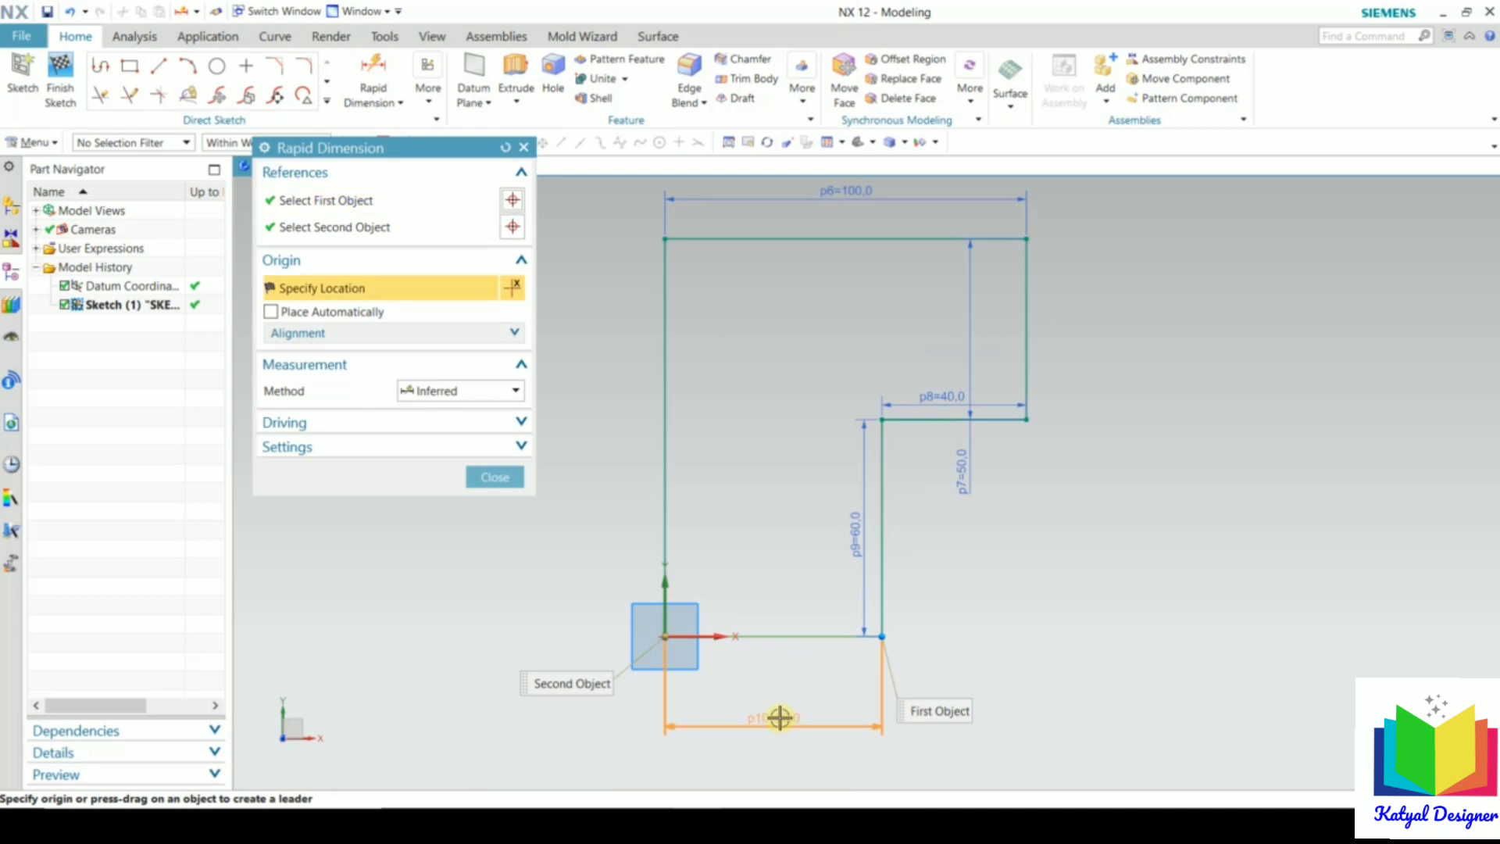
left_click(778, 717)
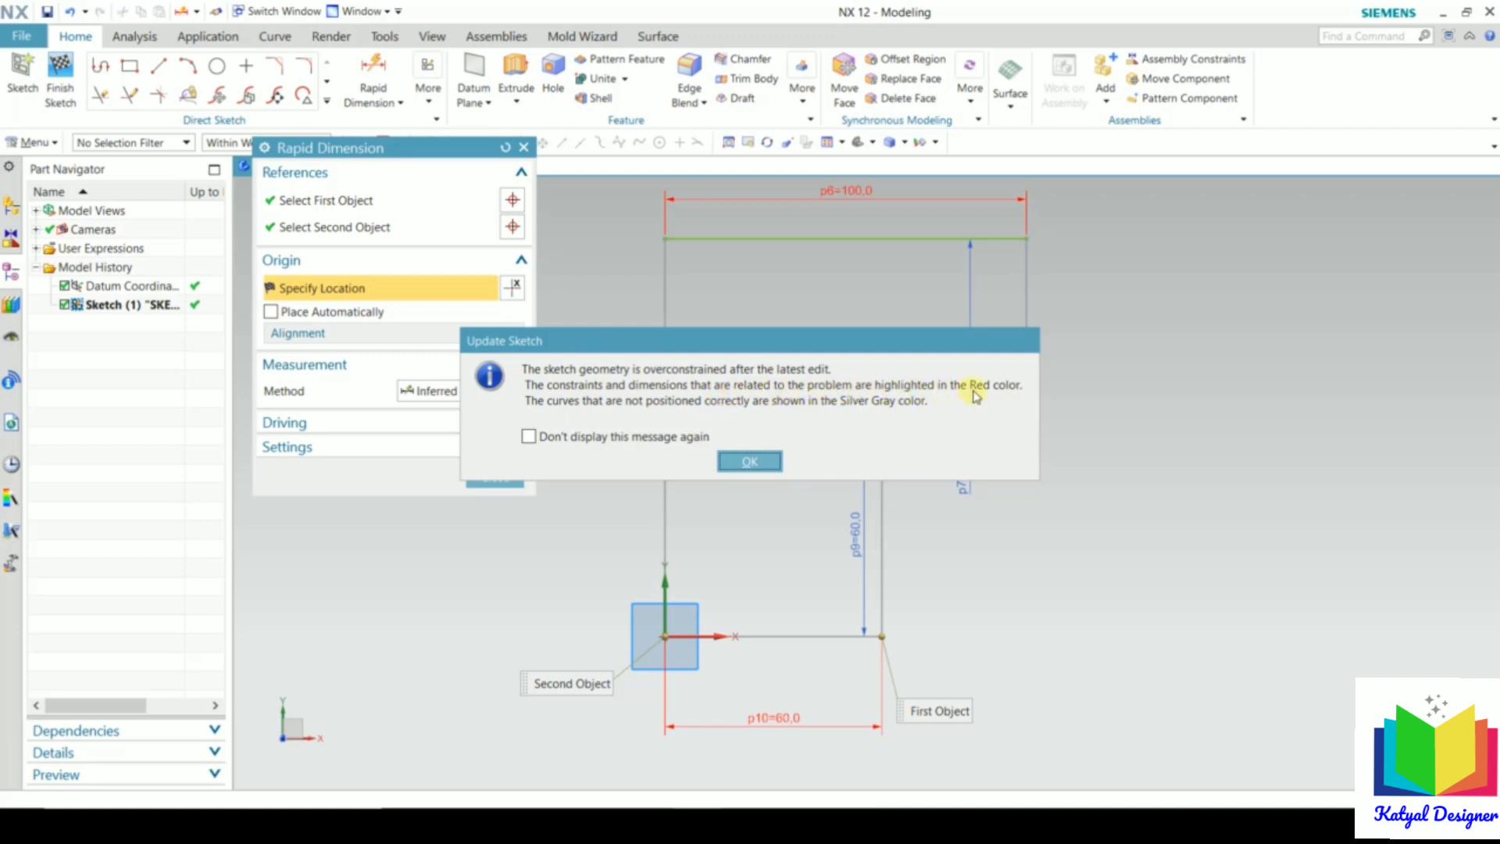
left_click(750, 462)
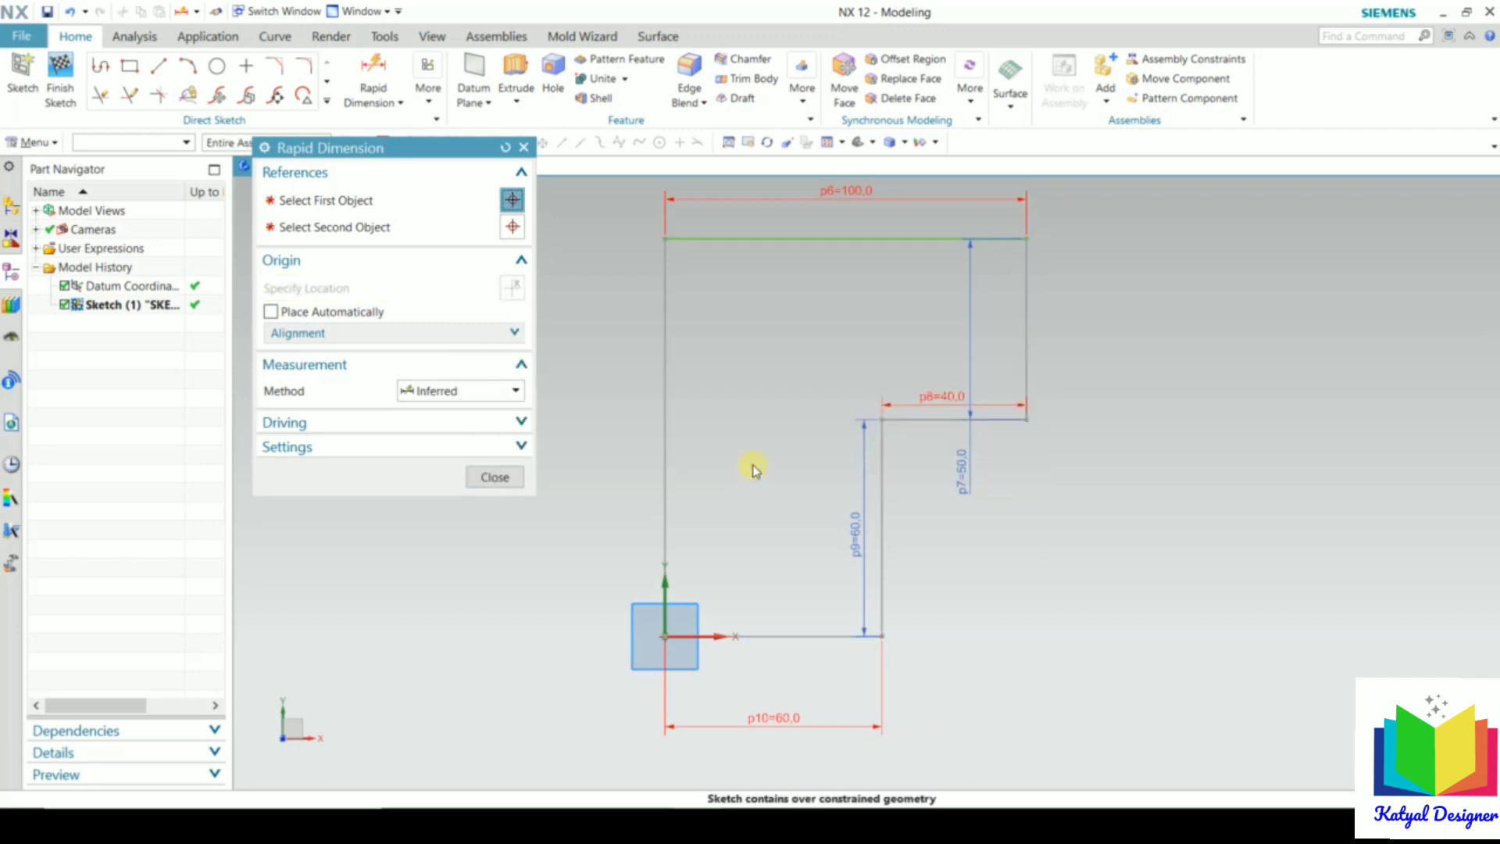
scroll(753, 469, "down", 2)
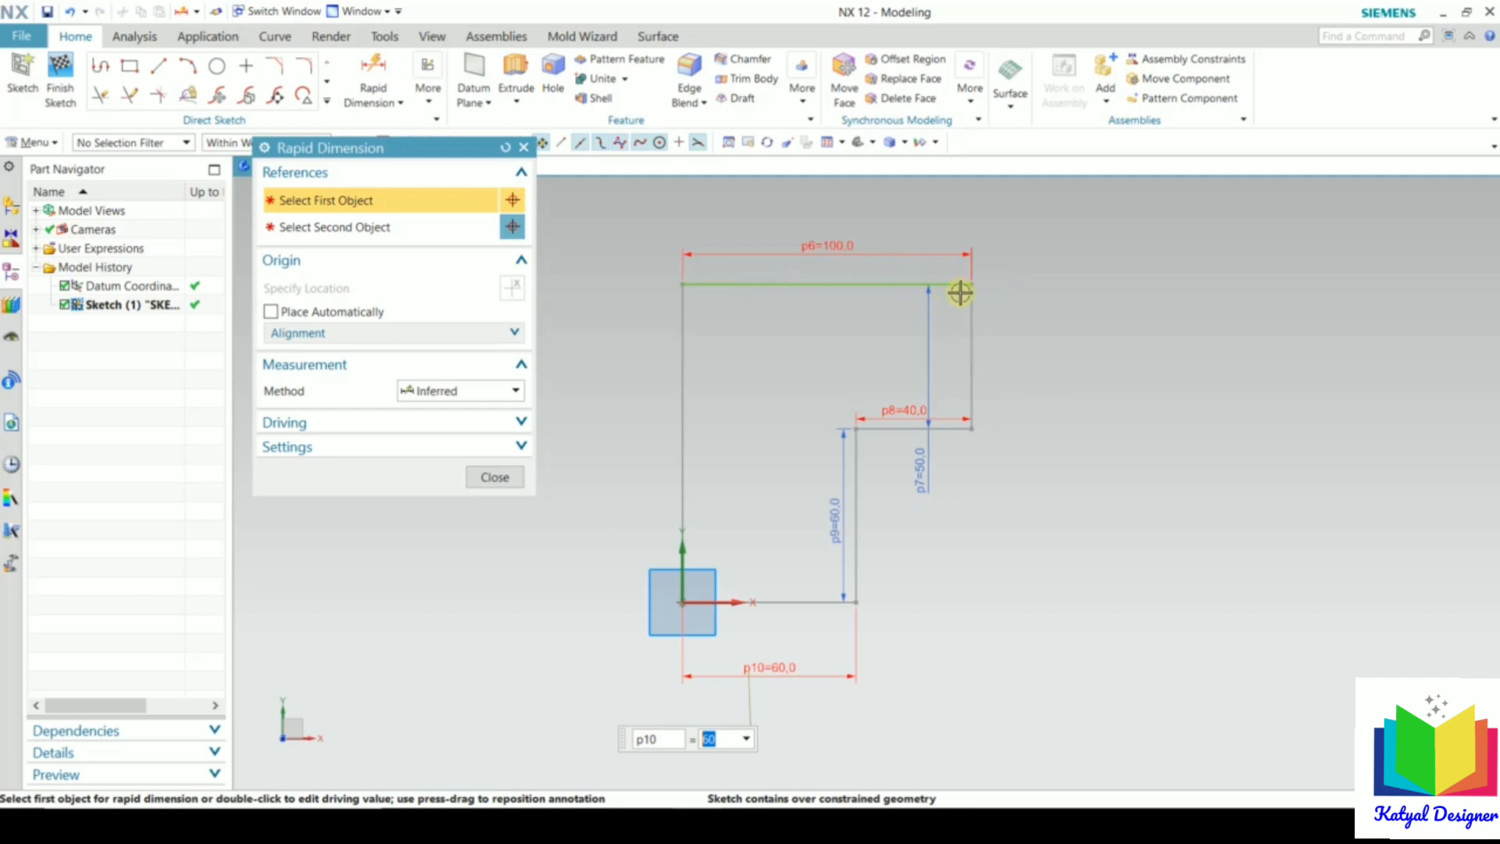
scroll(857, 223, "up", 2)
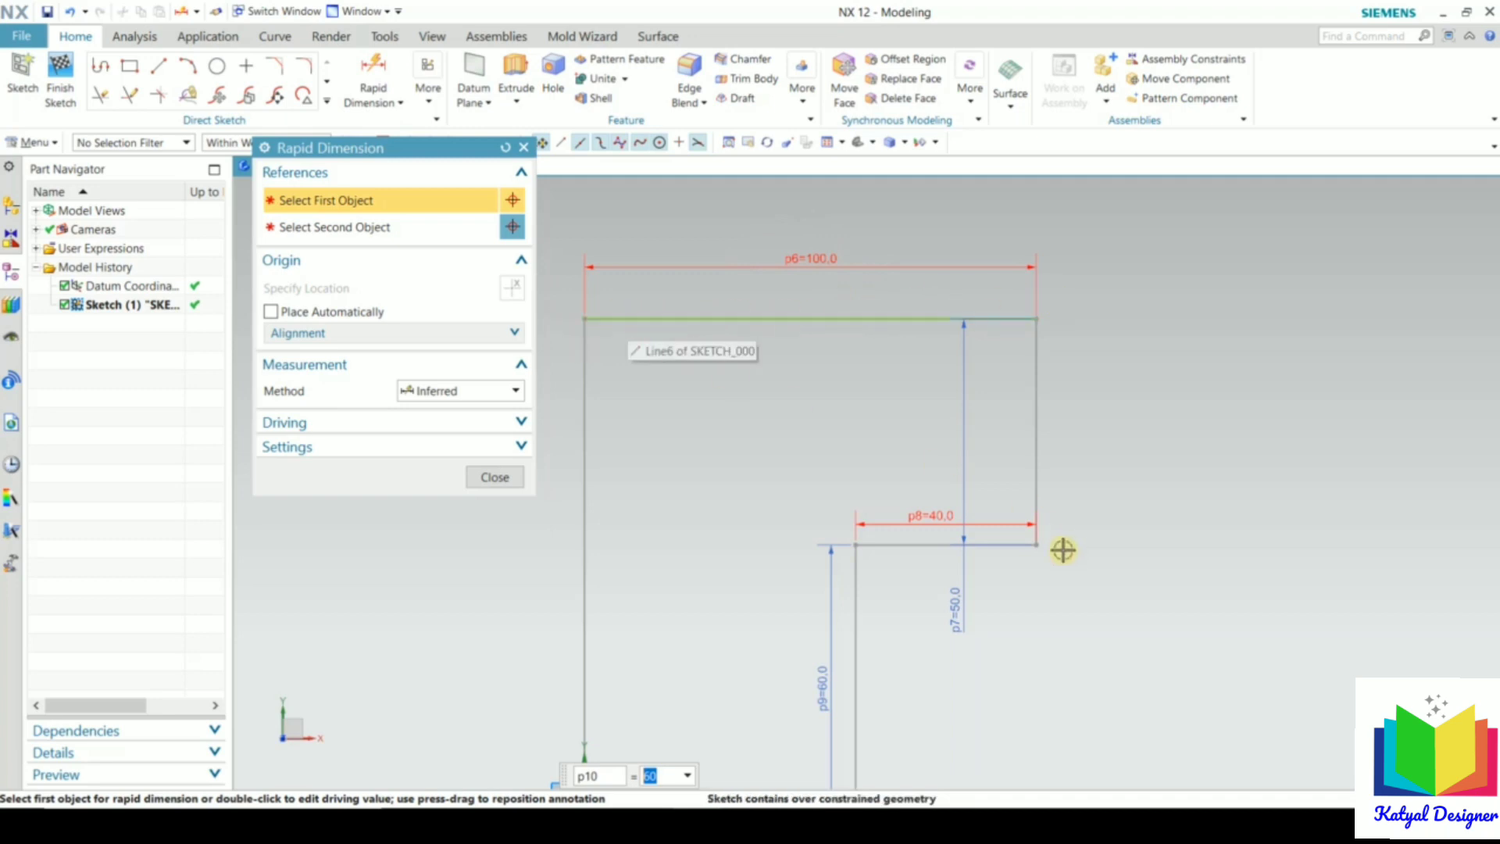
scroll(1042, 562, "up", 3)
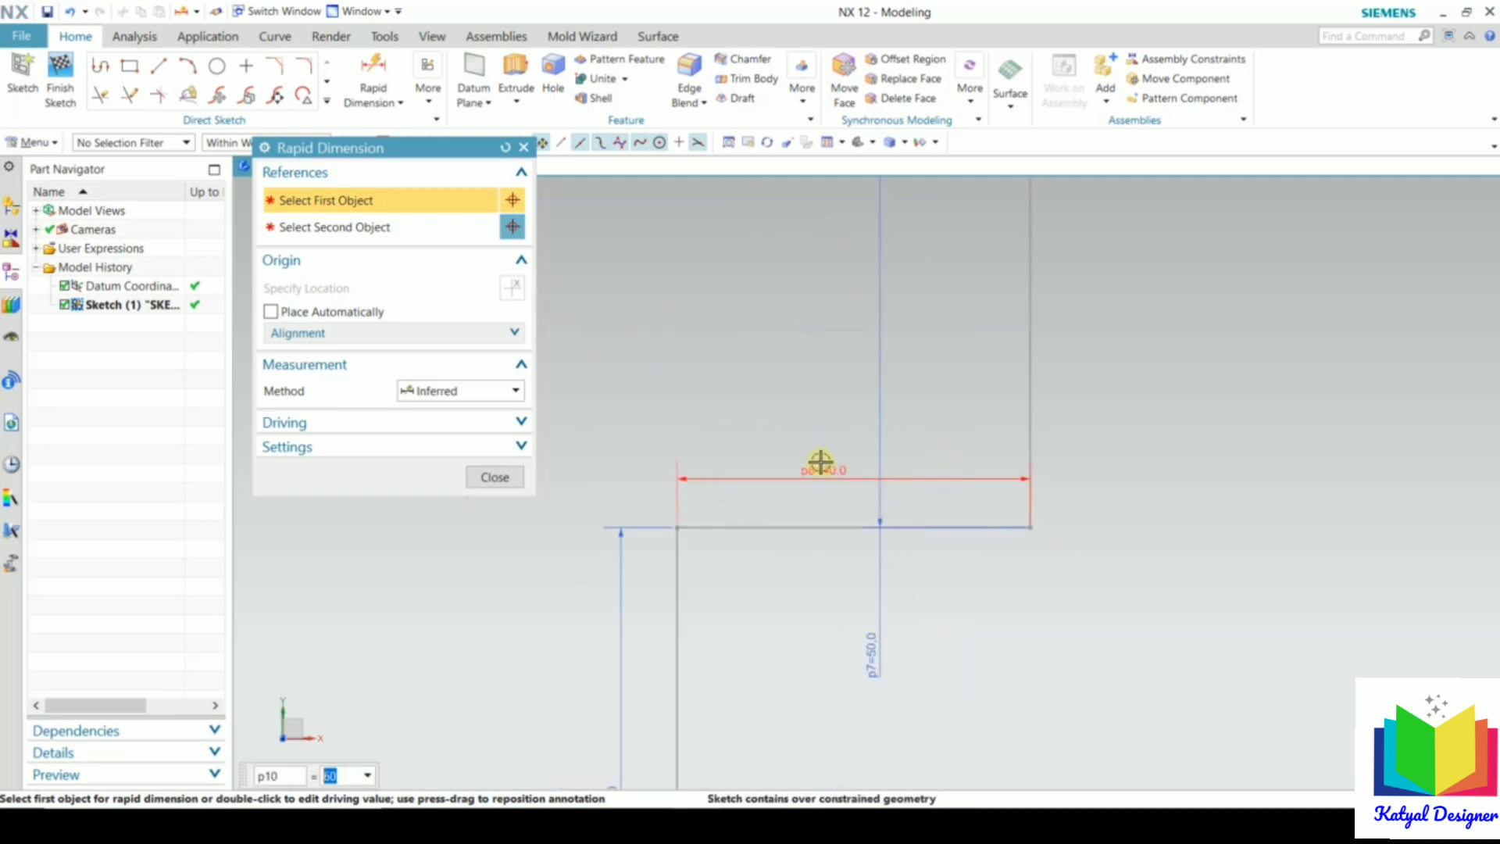
scroll(899, 464, "down", 3)
scroll(900, 461, "down", 4)
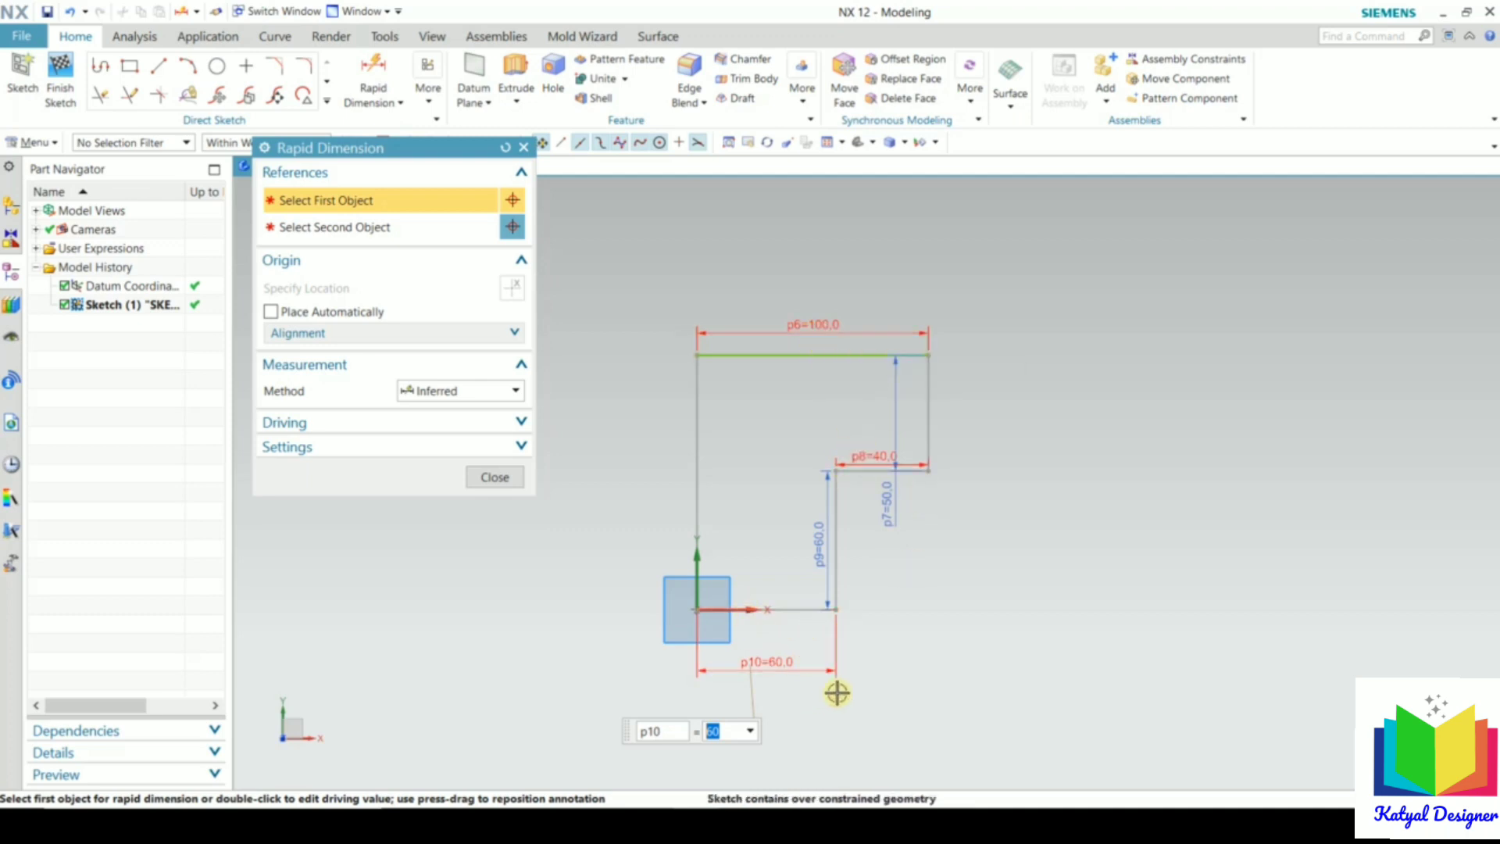
left_click(495, 476)
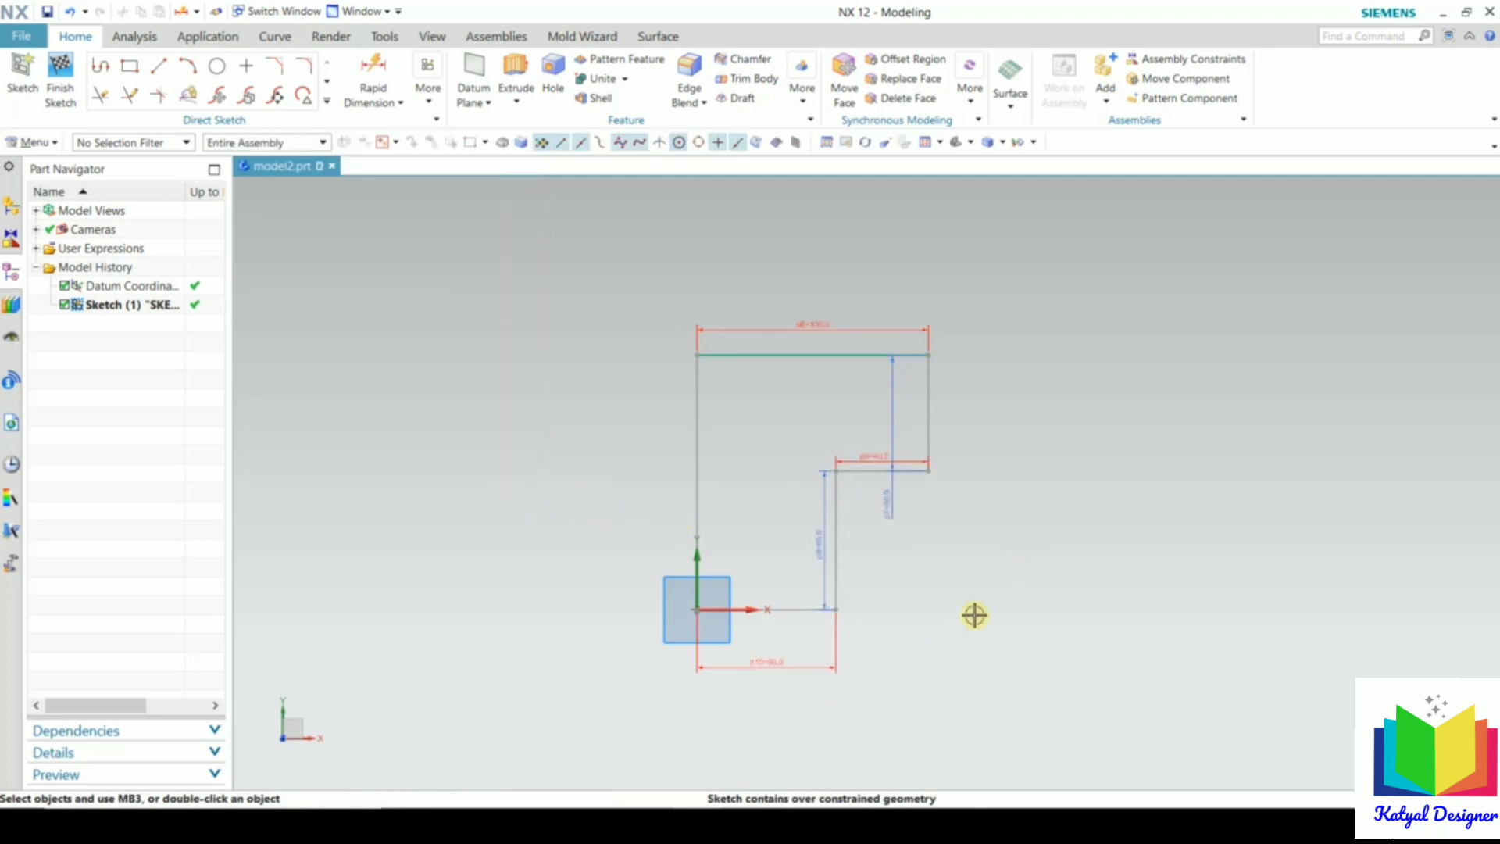
Delete the 100 dimension above the profile's upper horizontal edge
scroll(968, 622, "up", 1)
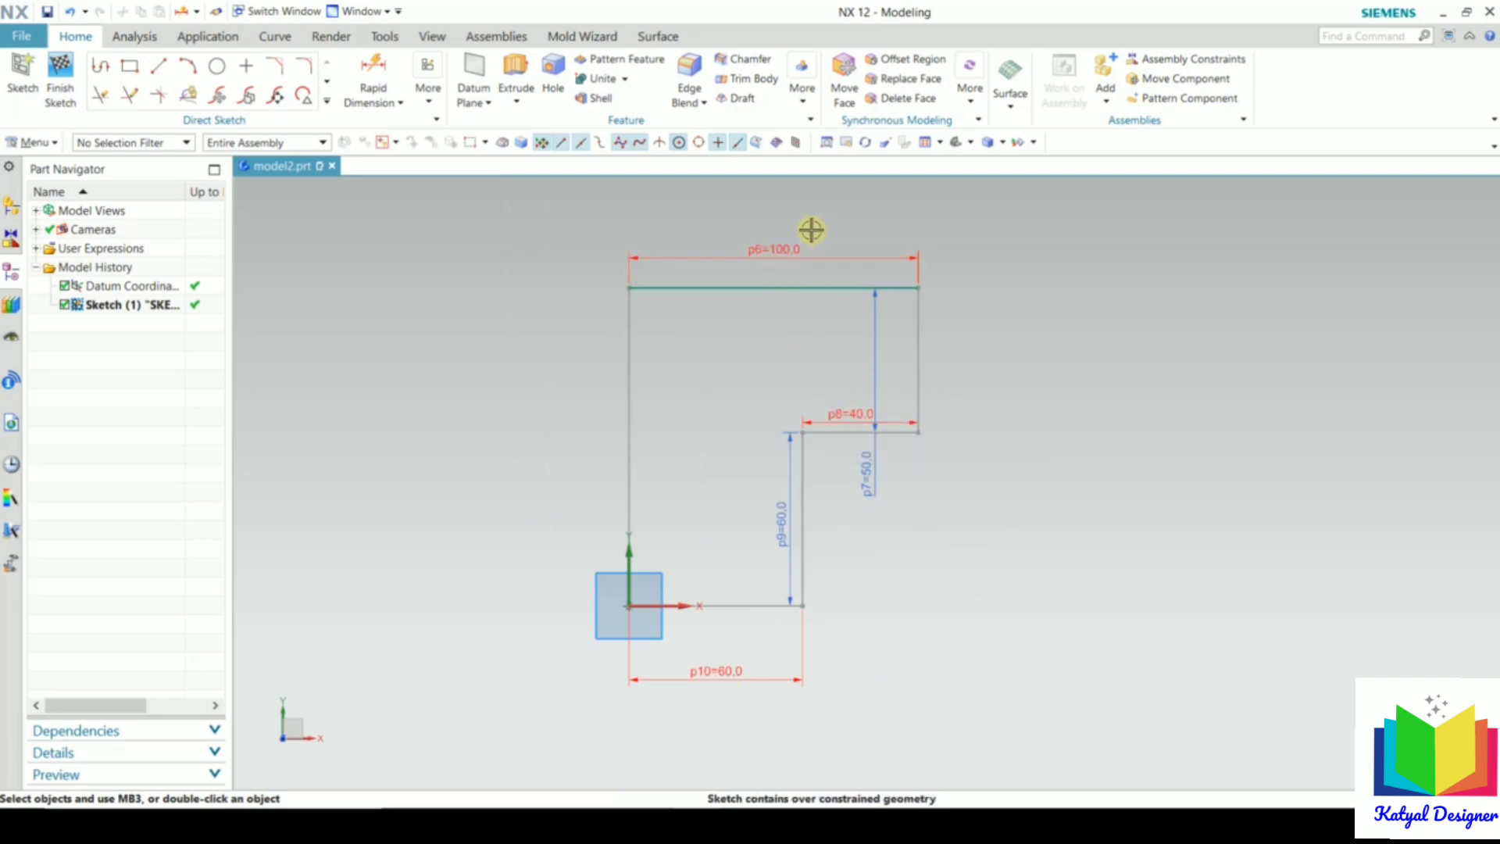
left_click(793, 247)
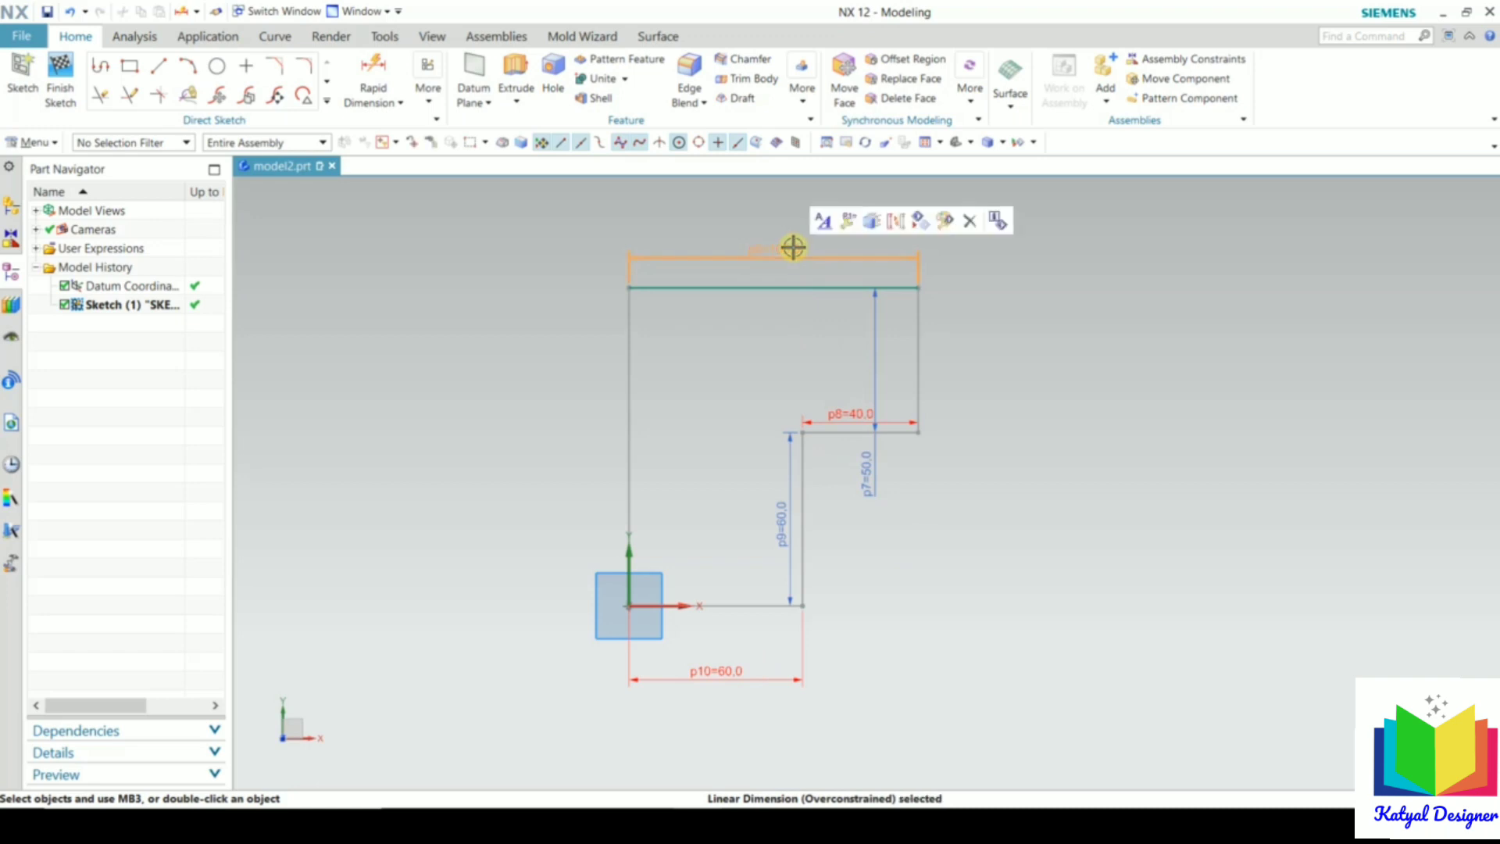
key("Delete")
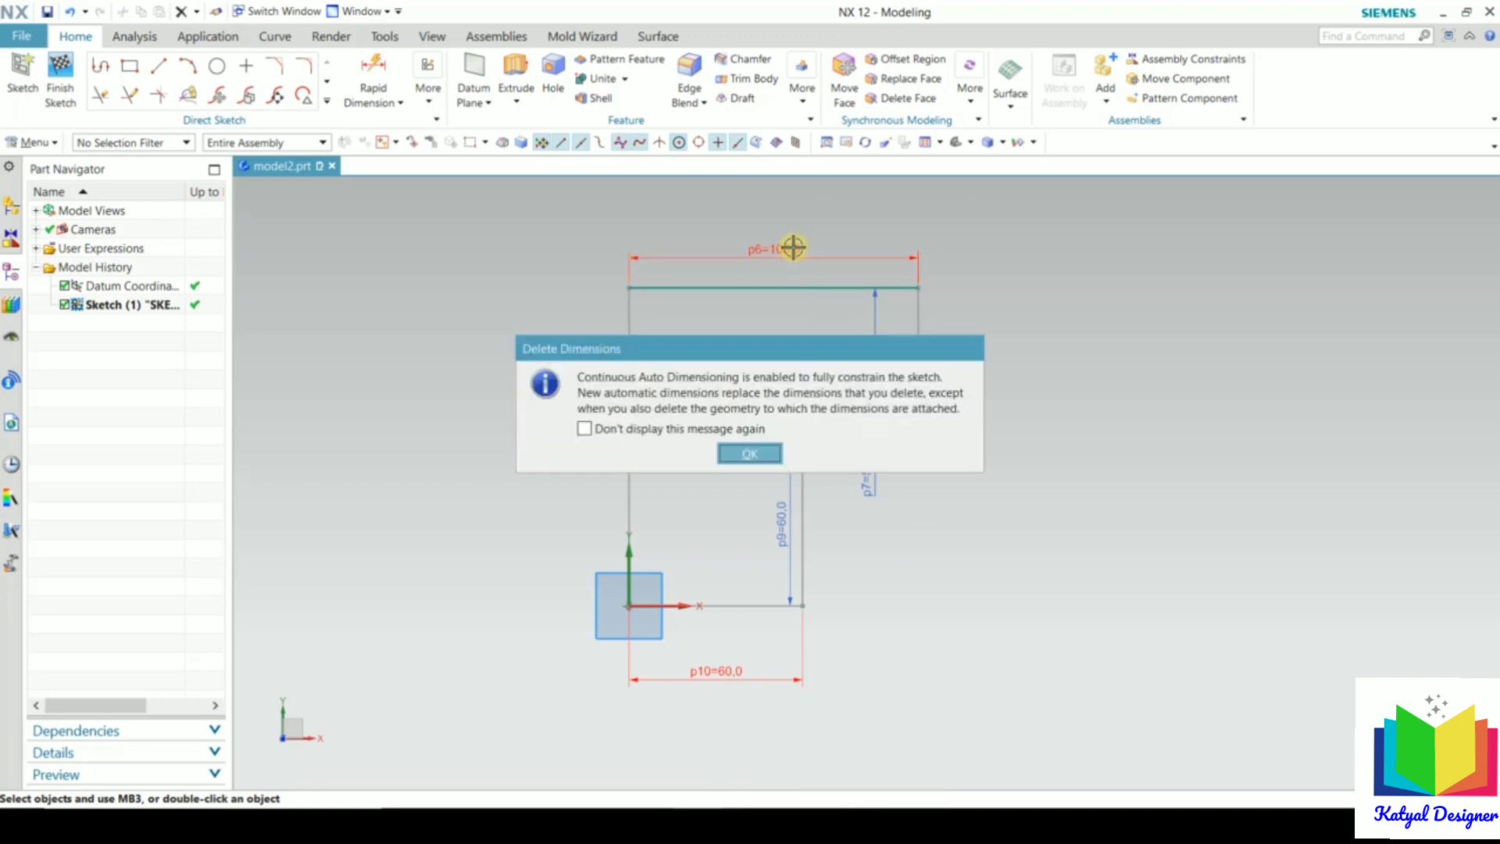
left_click(752, 453)
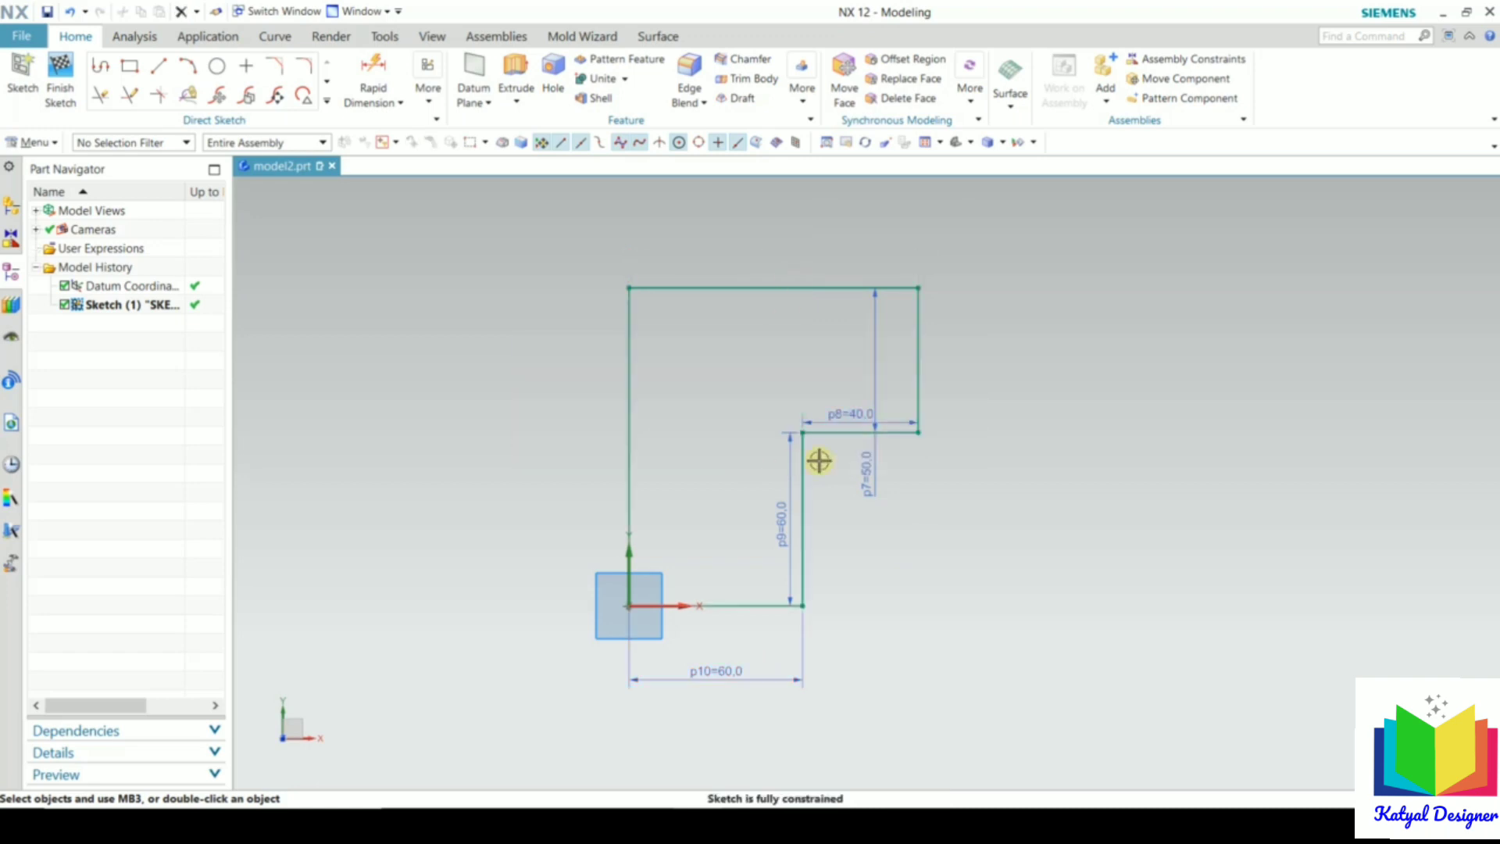